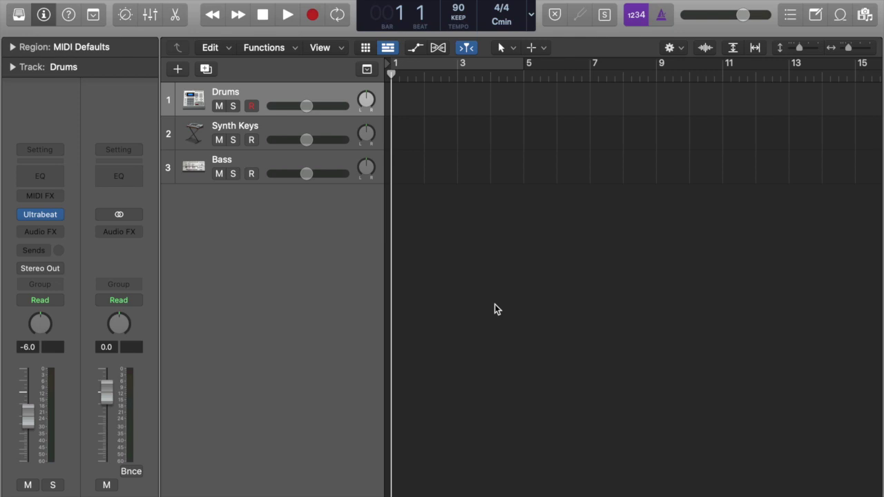
Create an empty four-bar pattern region on the Drums track, opened in the Step Sequencer.
right_click(411, 105)
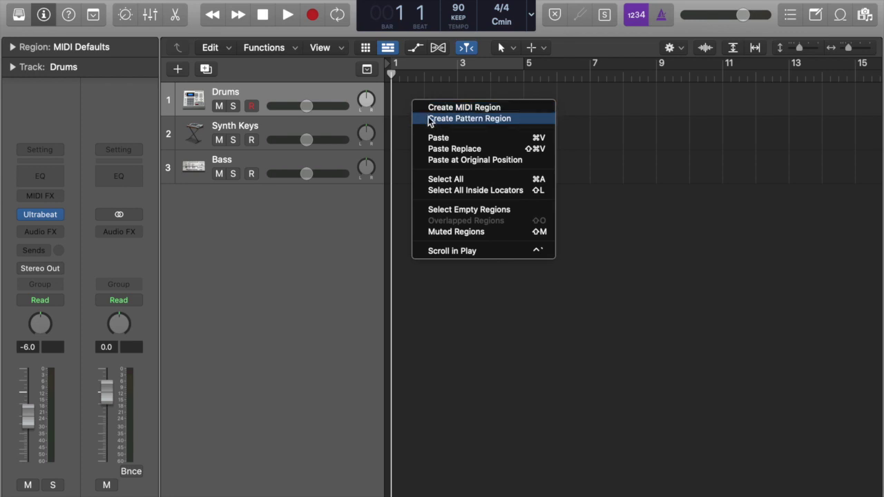
left_click(428, 119)
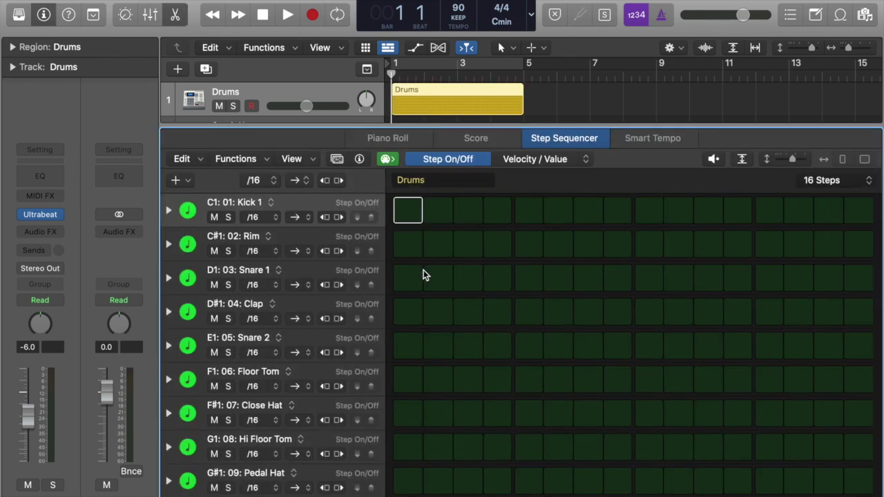
scroll(424, 269, "down", 3)
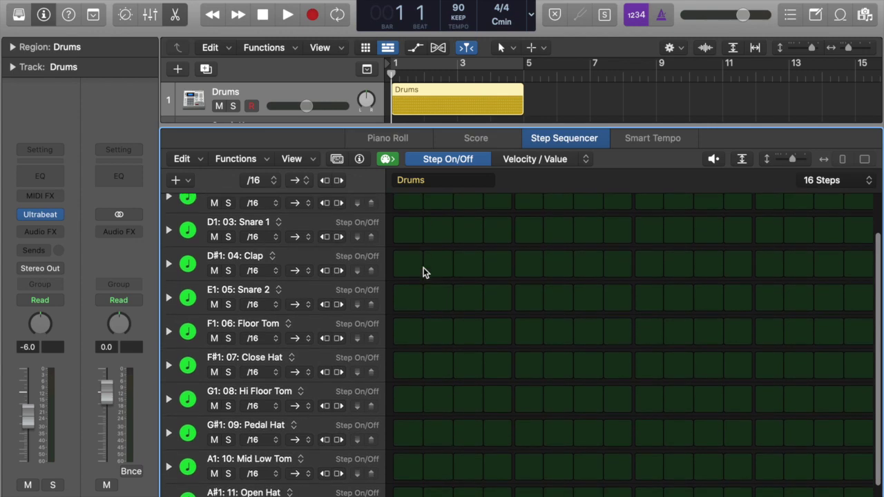
scroll(423, 267, "up", 3)
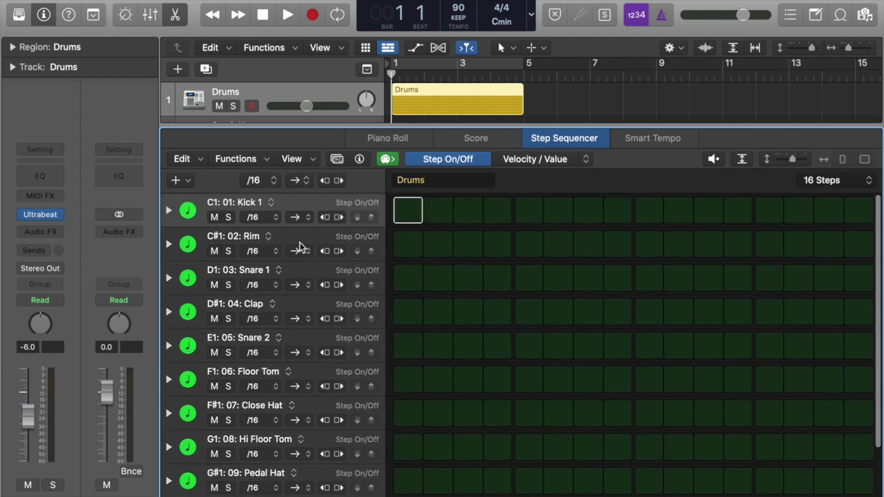
scroll(361, 362, "down", 5)
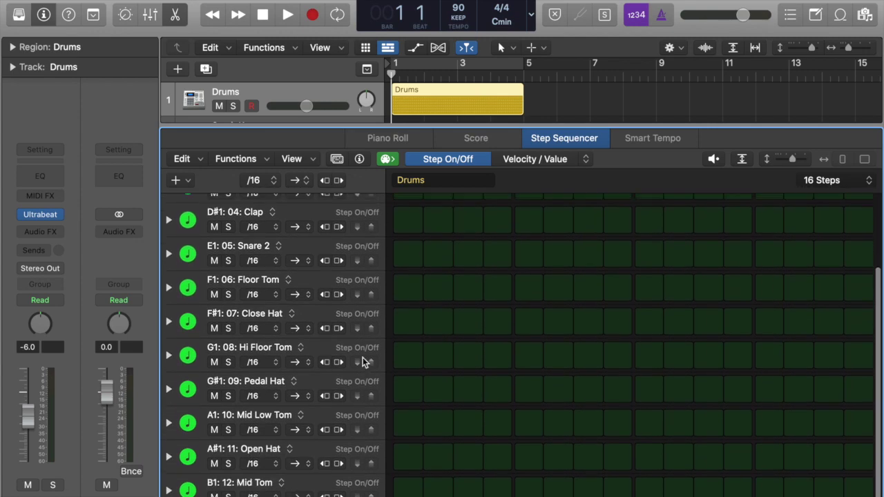
scroll(324, 423, "up", 1)
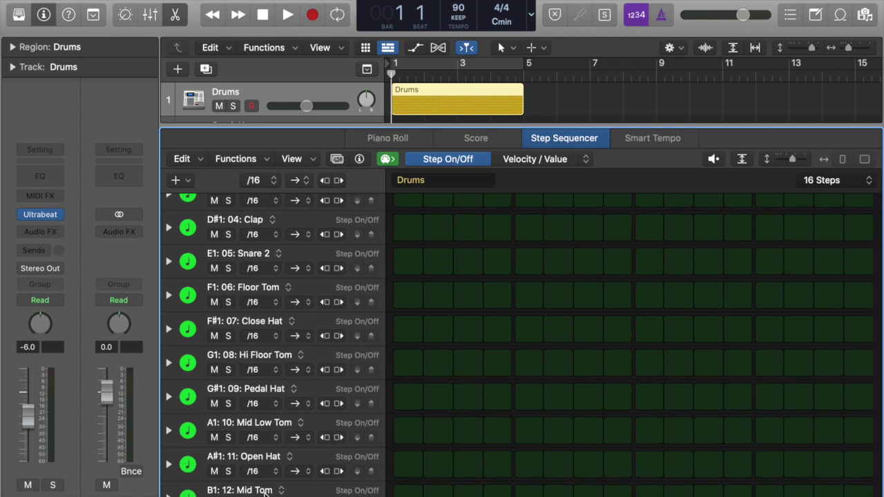
scroll(398, 431, "up", 5)
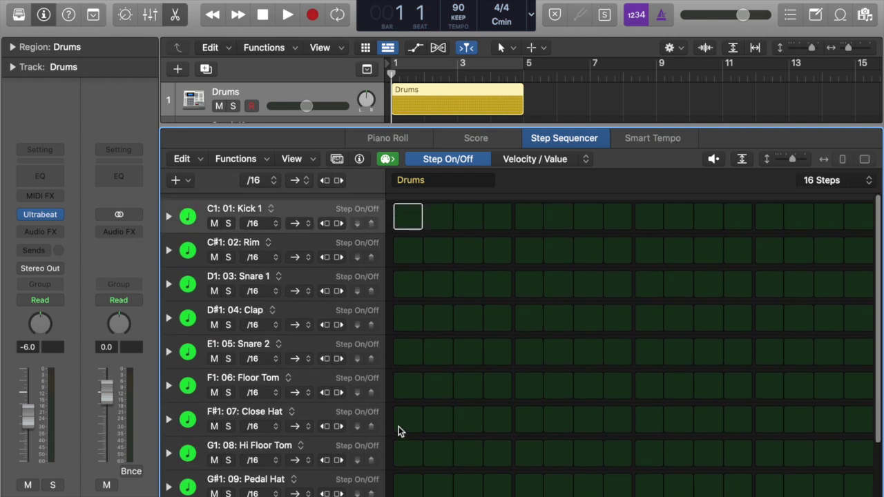
Turn on Kick 1 steps 1, 4, 7, 9 and 12 and Clap steps 5 and 13.
left_click(410, 210)
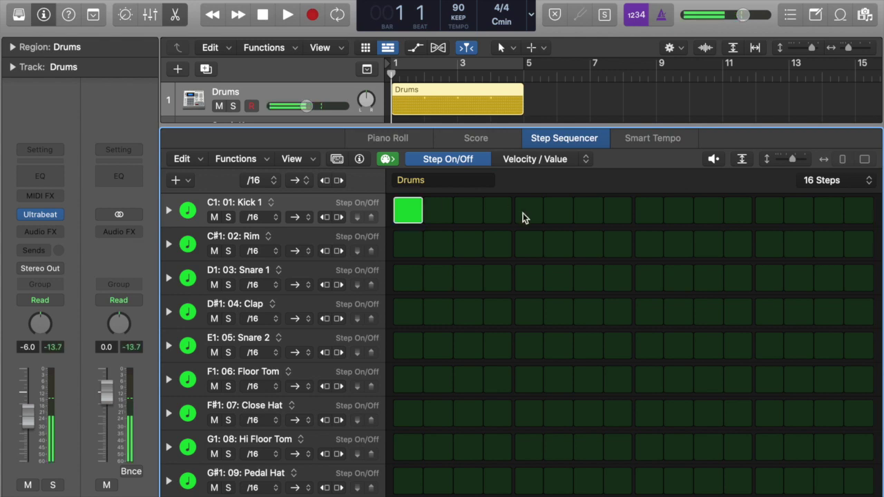
left_click(497, 212)
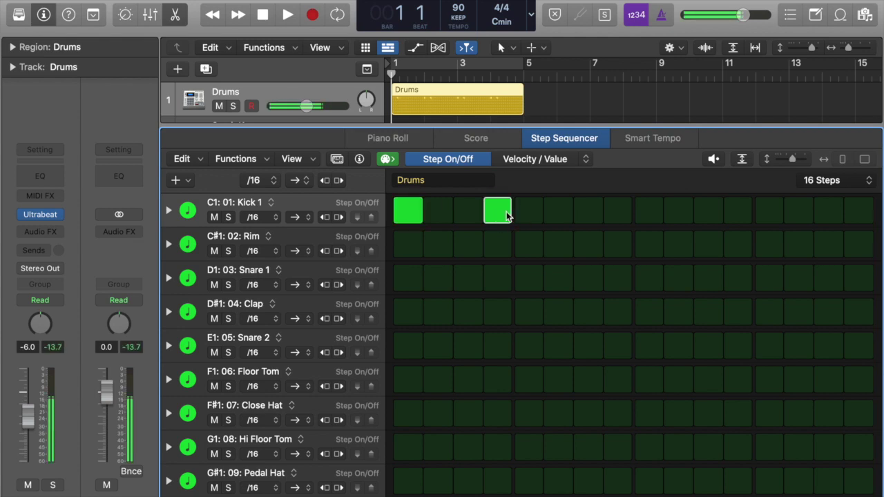
left_click(649, 211)
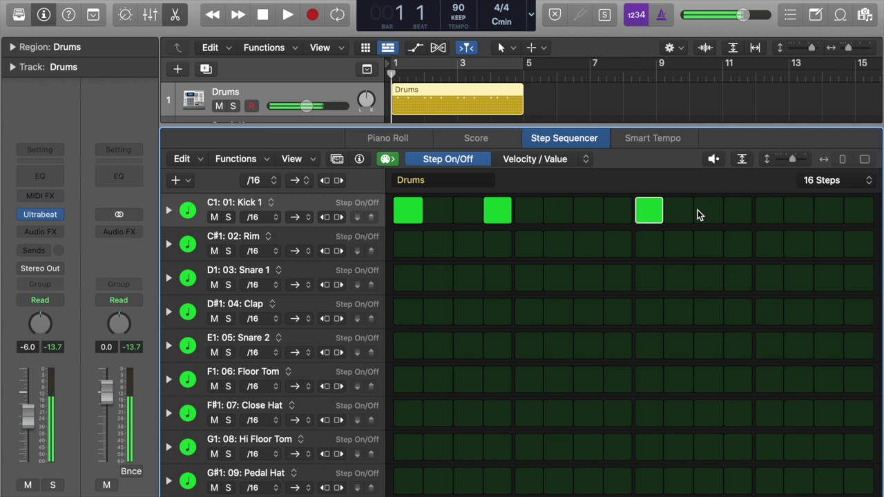
left_click(737, 211)
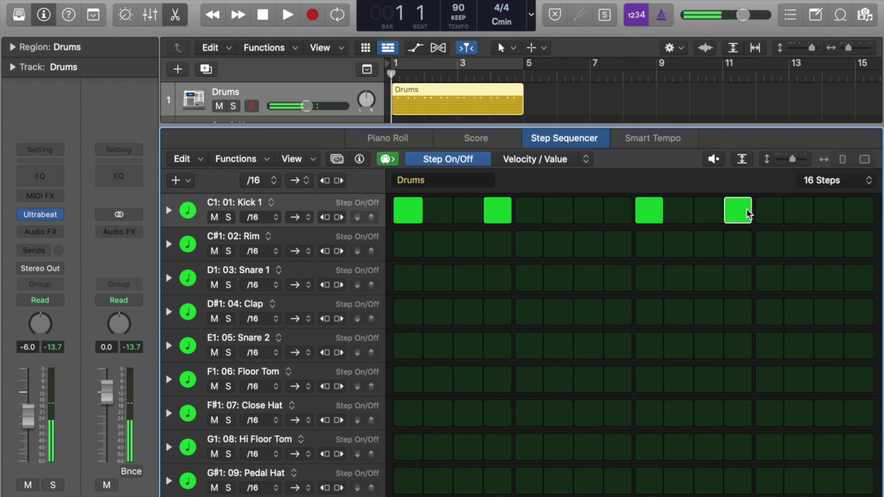
left_click(582, 211)
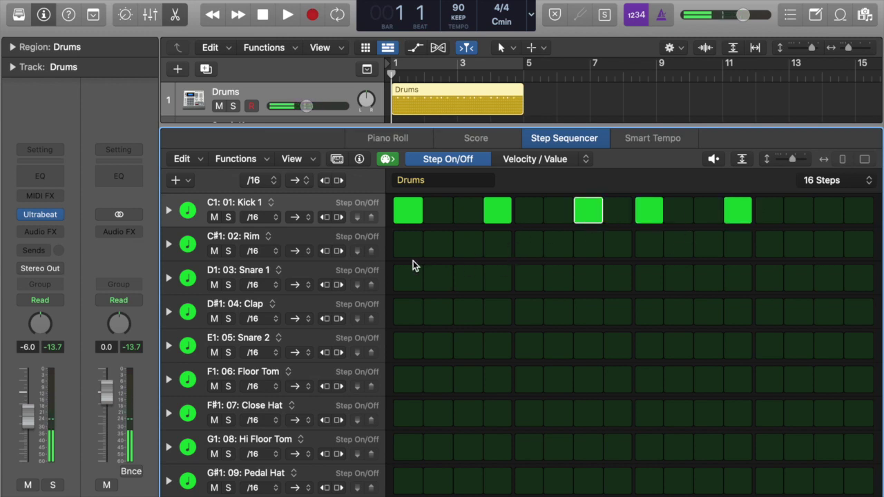
left_click(524, 312)
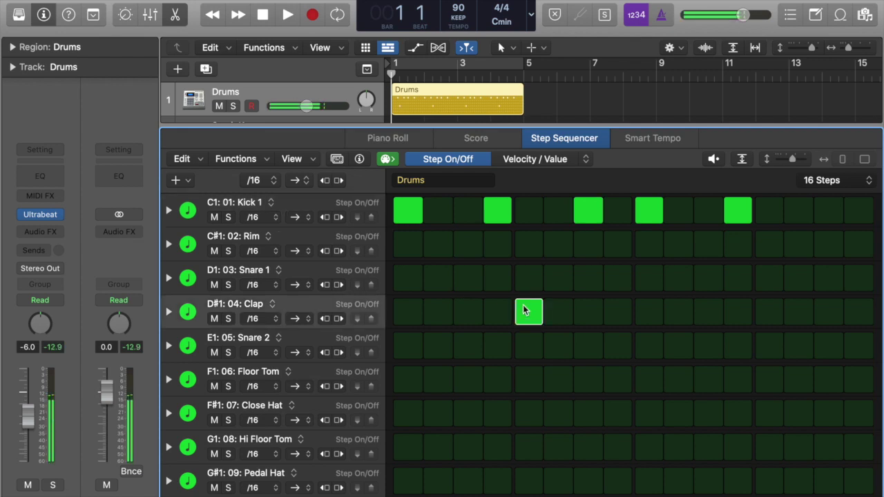
left_click(762, 308)
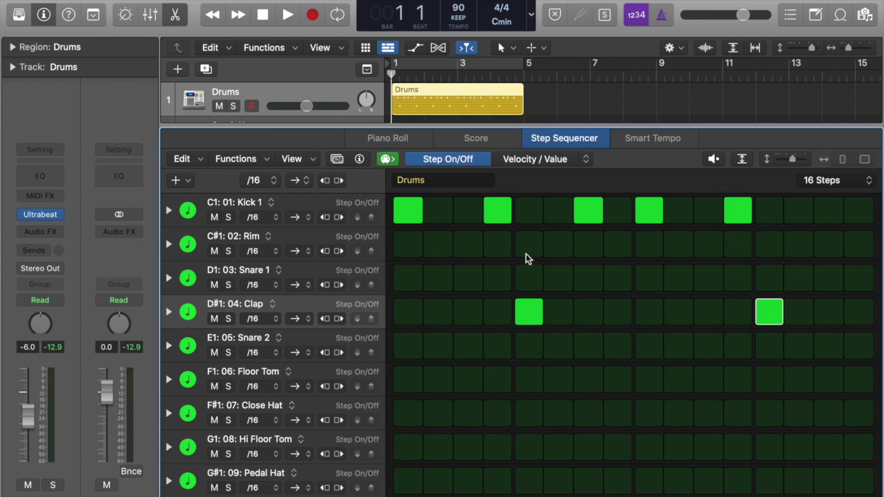
Loop the drum pattern and add a Kick 1 hit on step 8.
left_click(468, 65)
key("space")
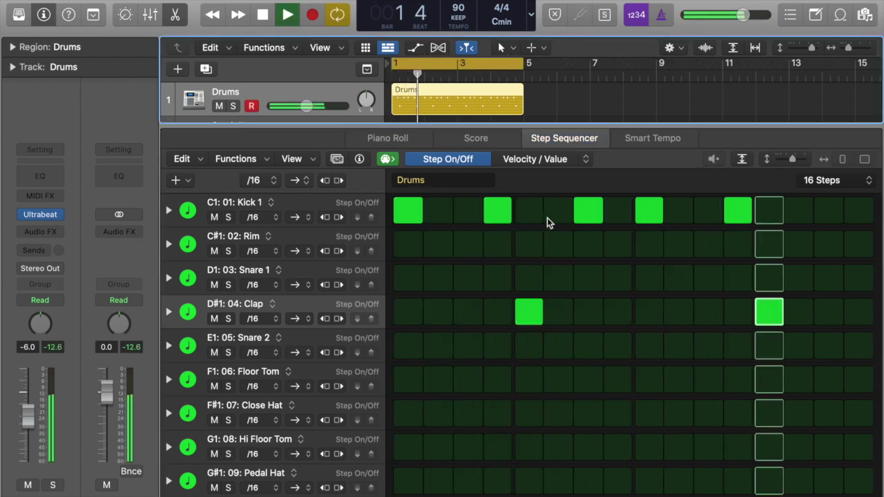
left_click(582, 210)
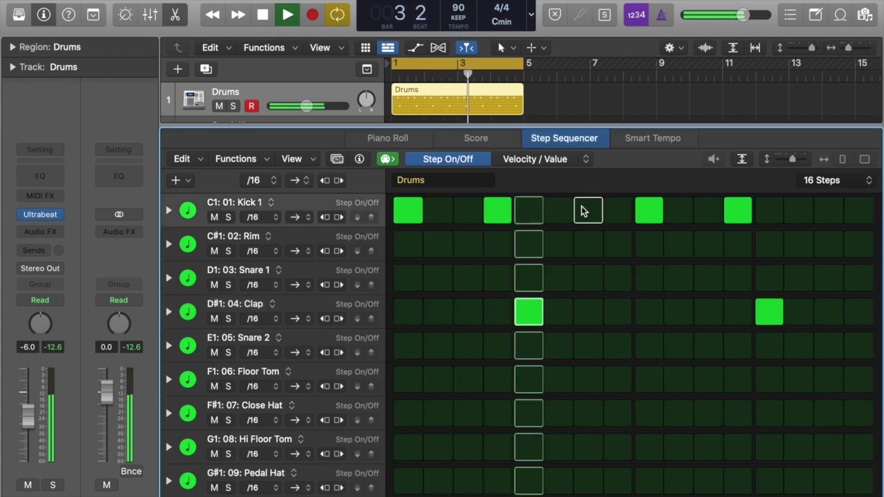
left_click(586, 210)
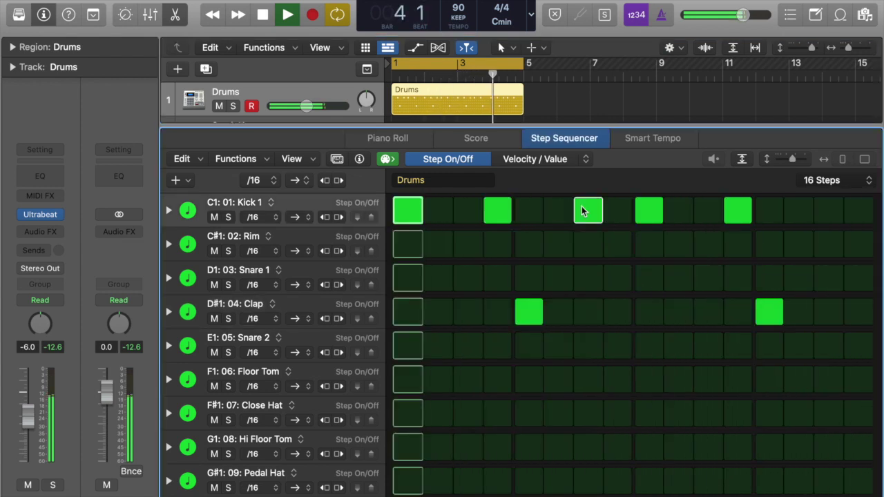
left_click(613, 215)
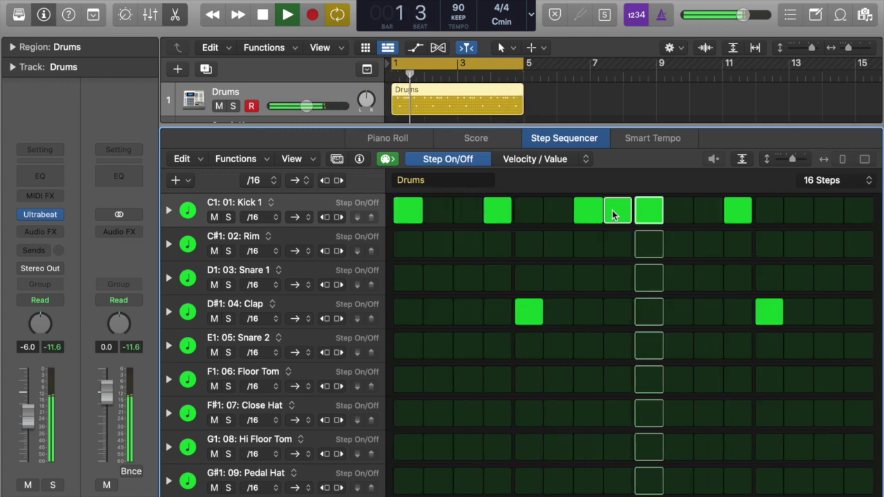
scroll(594, 266, "down", 2)
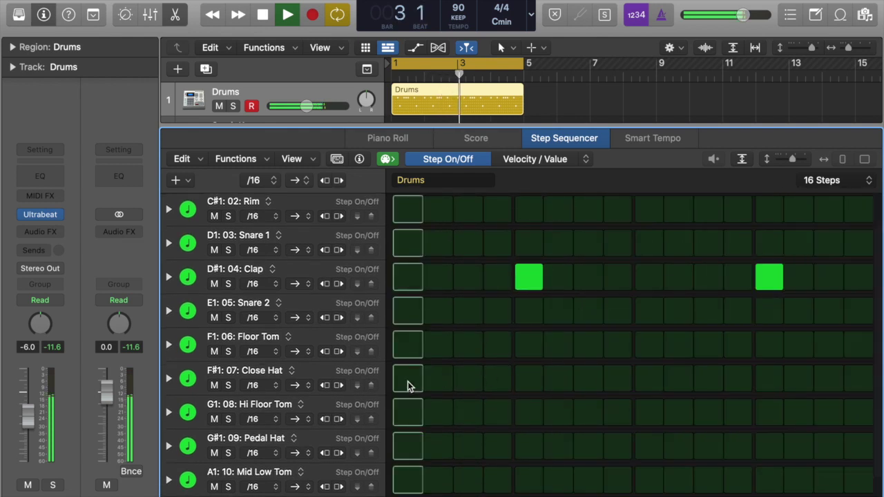
Fill all 16 Close Hat steps and add Open Hat on steps 3, 7, 11 and 15.
left_click_drag(407, 382, 854, 379)
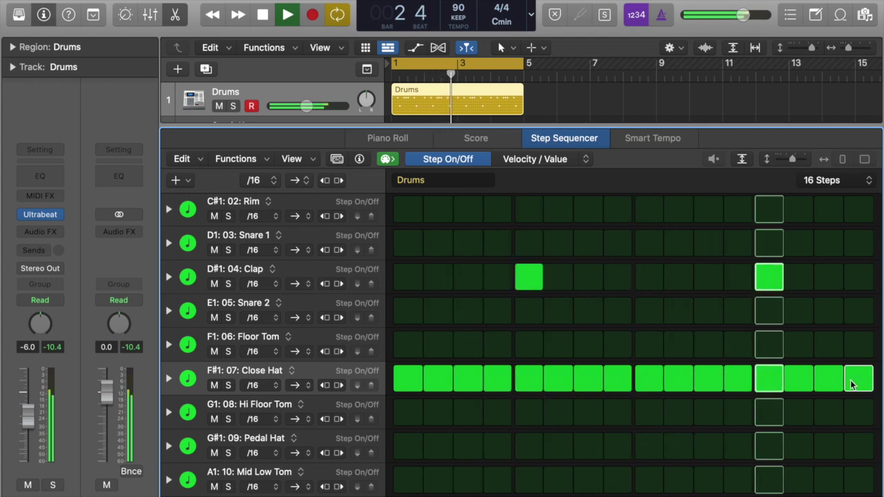
scroll(738, 410, "down", 1)
scroll(737, 412, "down", 3)
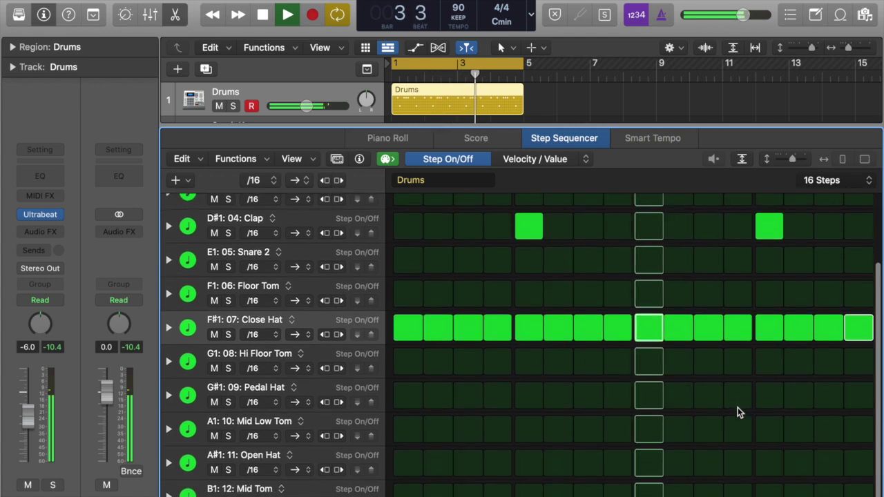
left_click(467, 470)
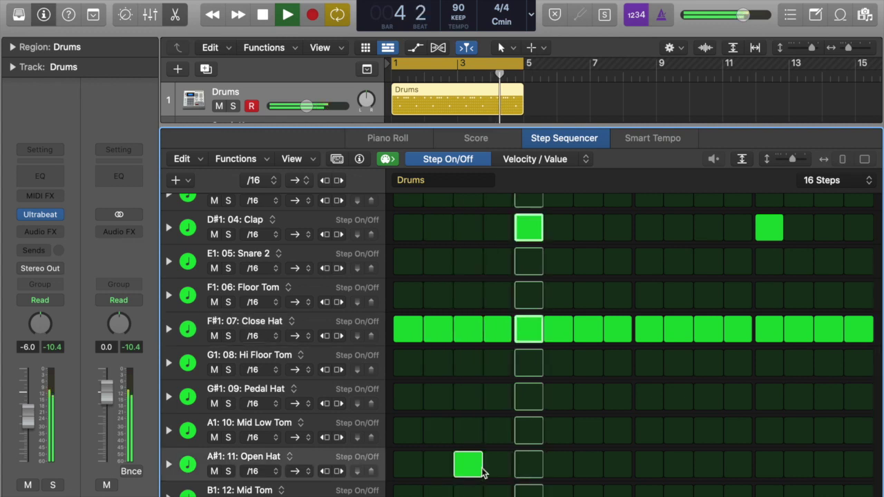
left_click(578, 469)
left_click(707, 455)
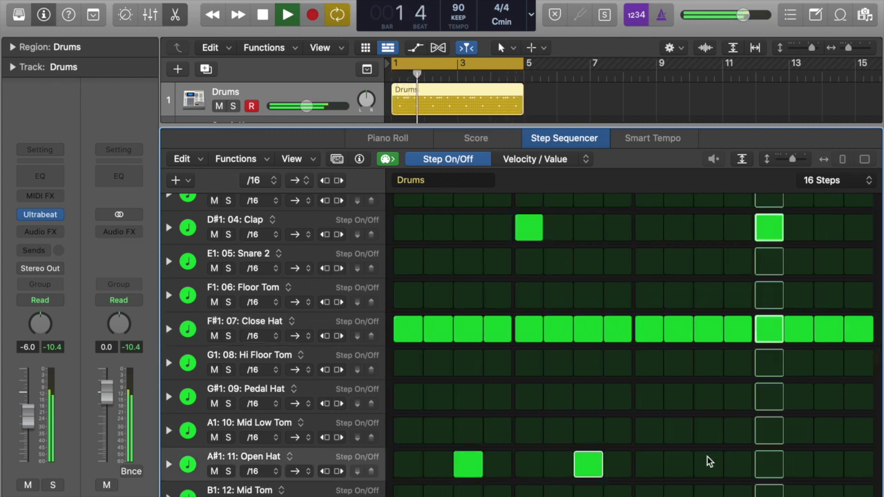
left_click(829, 464)
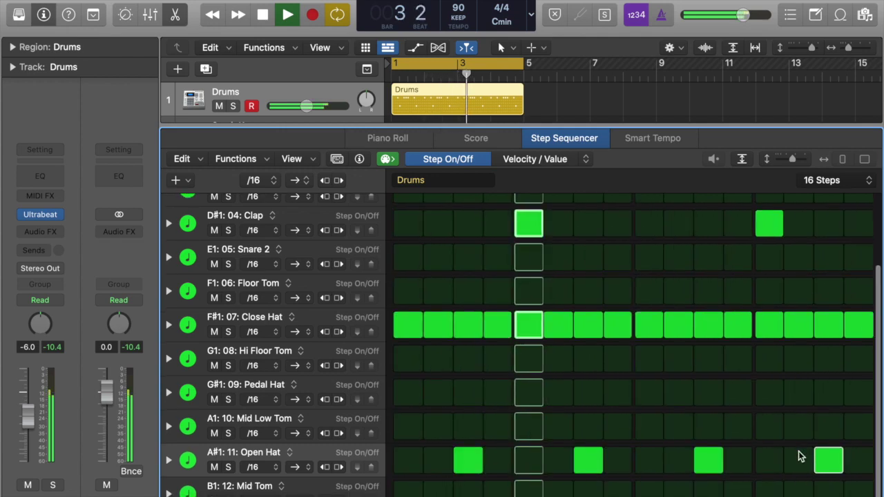
Add Rim hits on steps 3, 6, 10 and 15.
scroll(799, 456, "up", 1)
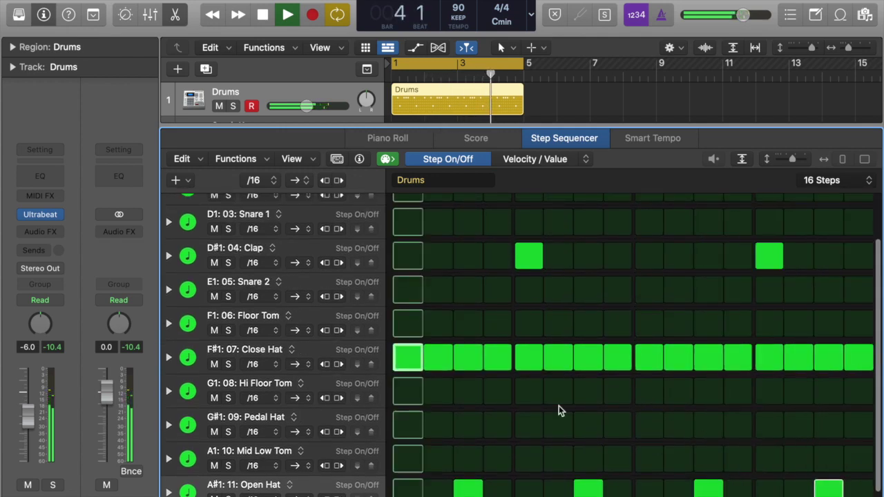
scroll(529, 425, "up", 3)
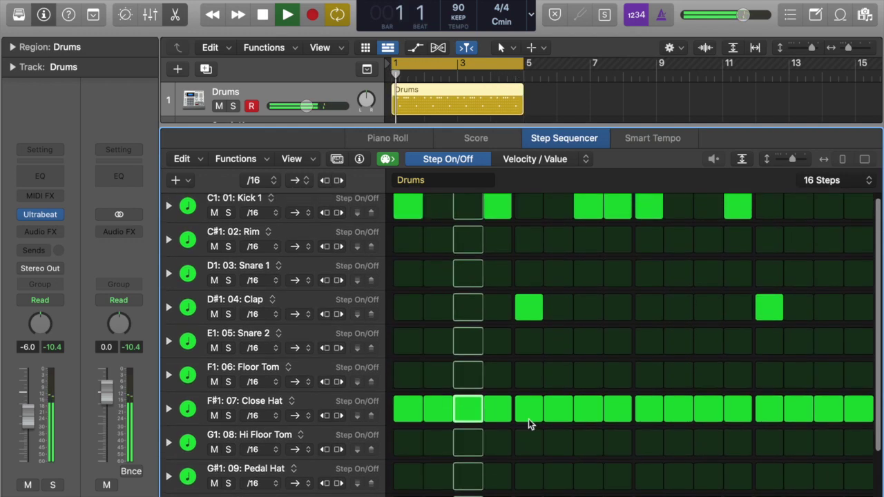
left_click(468, 239)
scroll(545, 270, "up", 1)
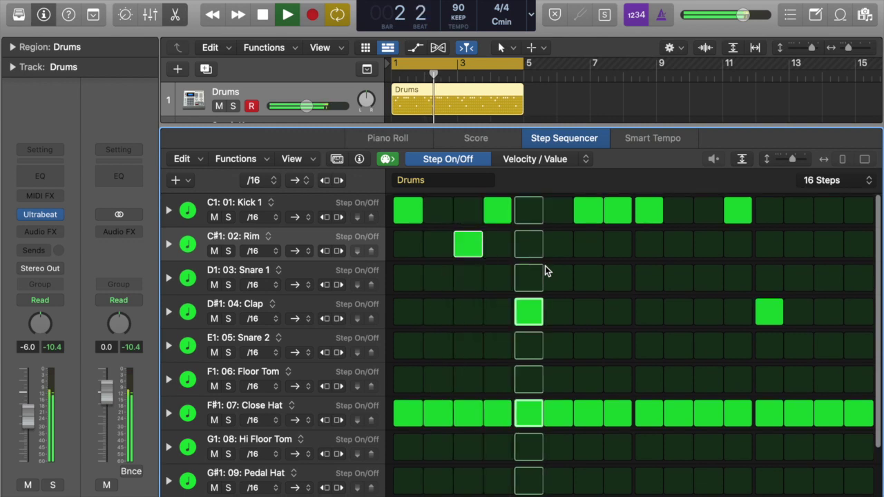
left_click(561, 245)
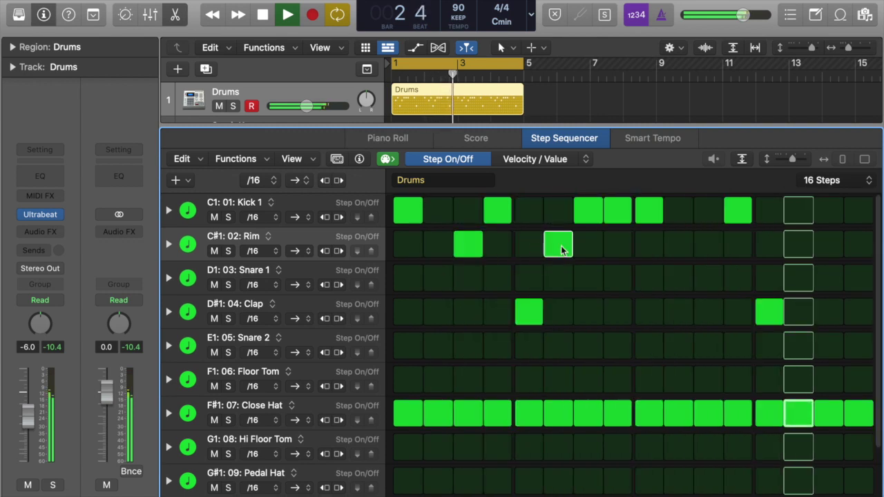
left_click(681, 249)
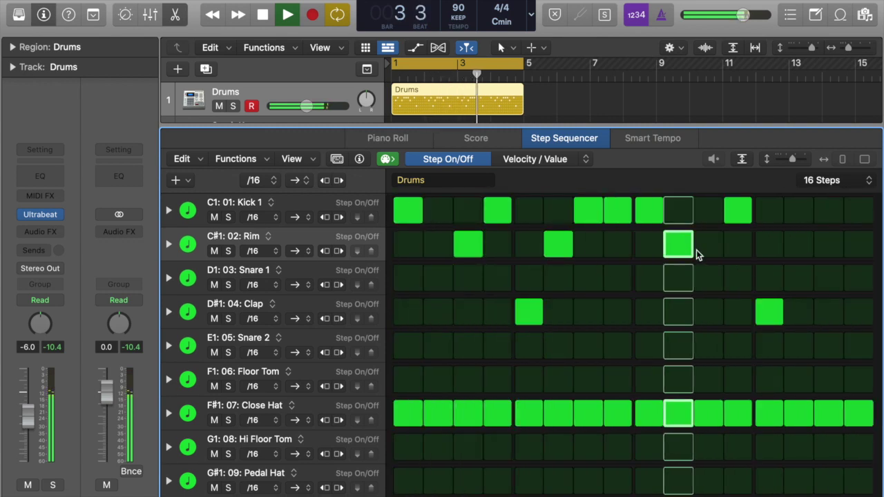
left_click(819, 244)
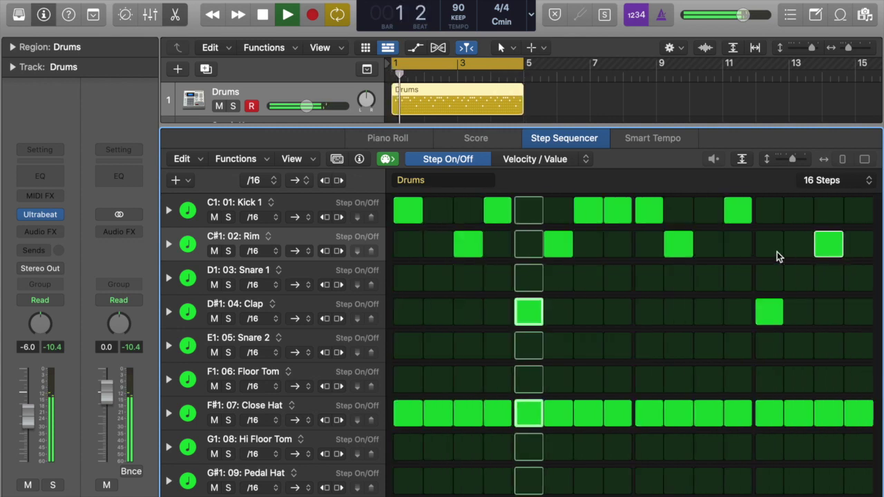
key("space")
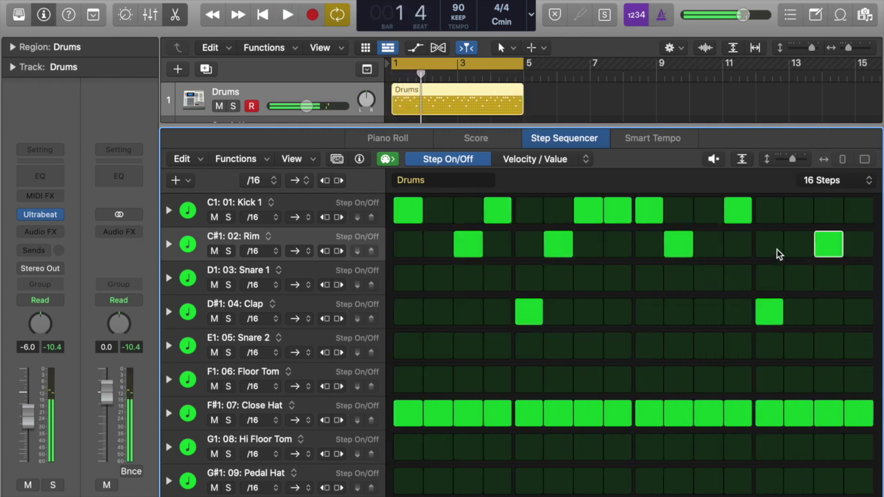
left_click(828, 181)
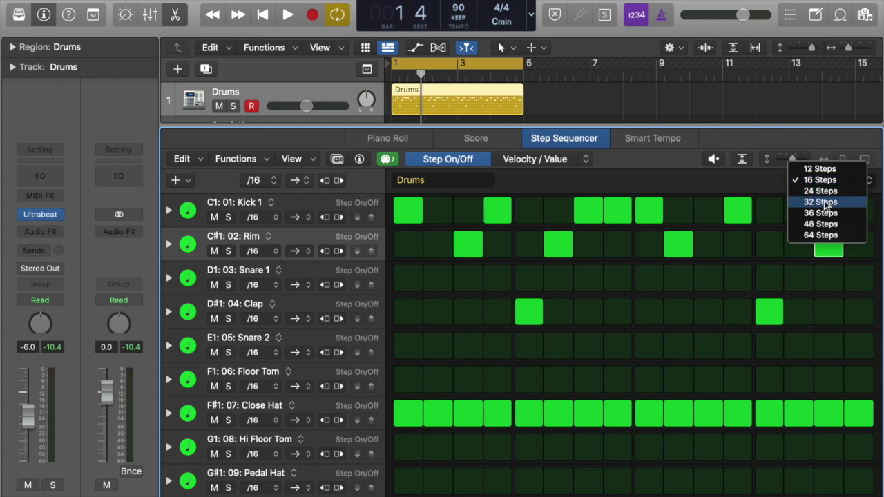
left_click(821, 202)
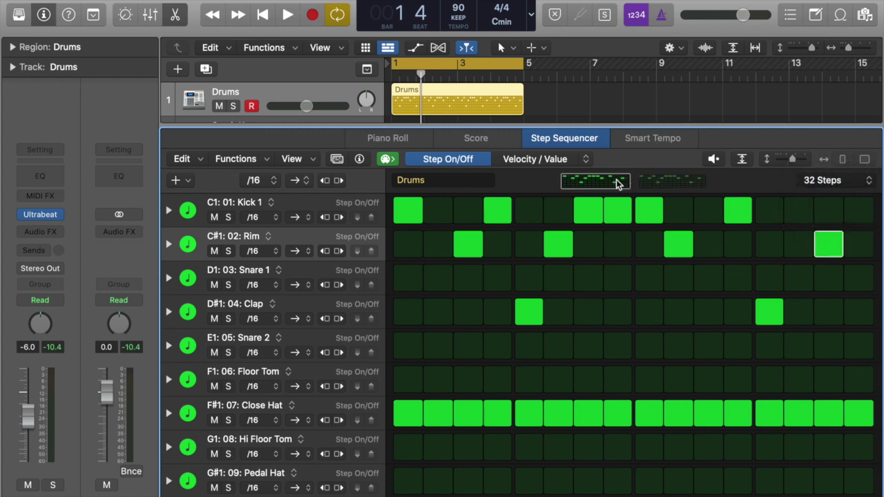
left_click(647, 183)
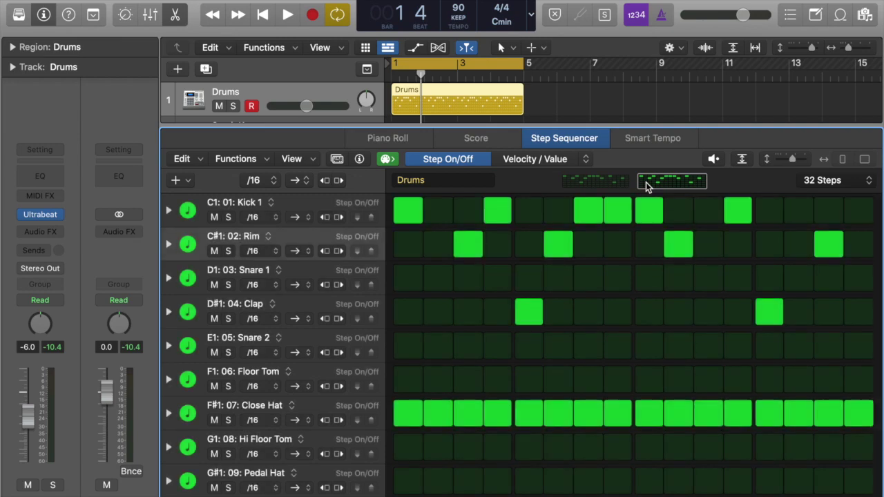
left_click(603, 181)
left_click(815, 180)
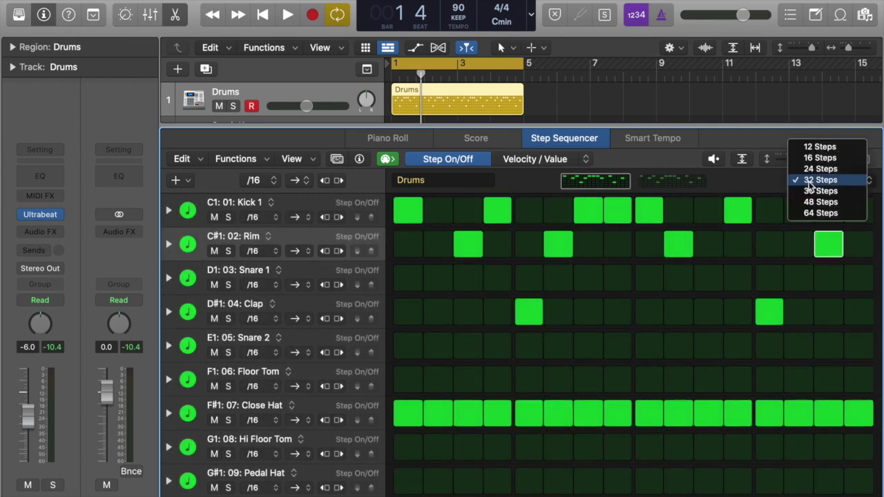
left_click(809, 159)
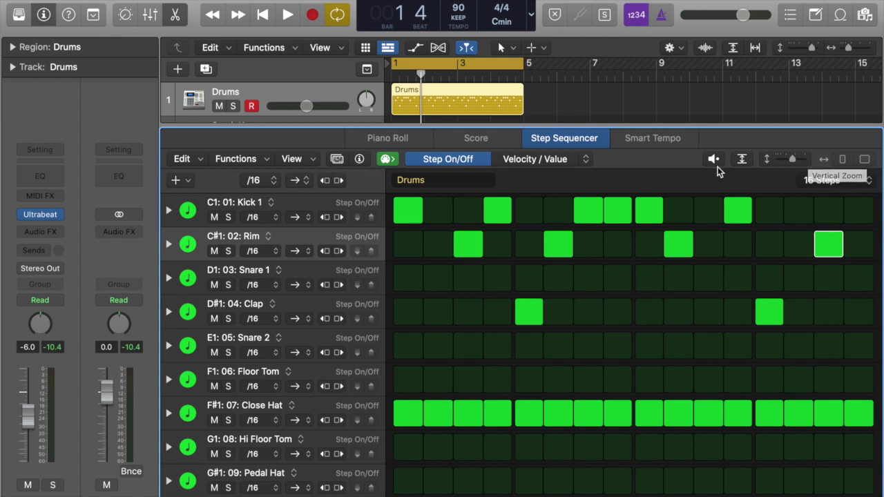
left_click(267, 188)
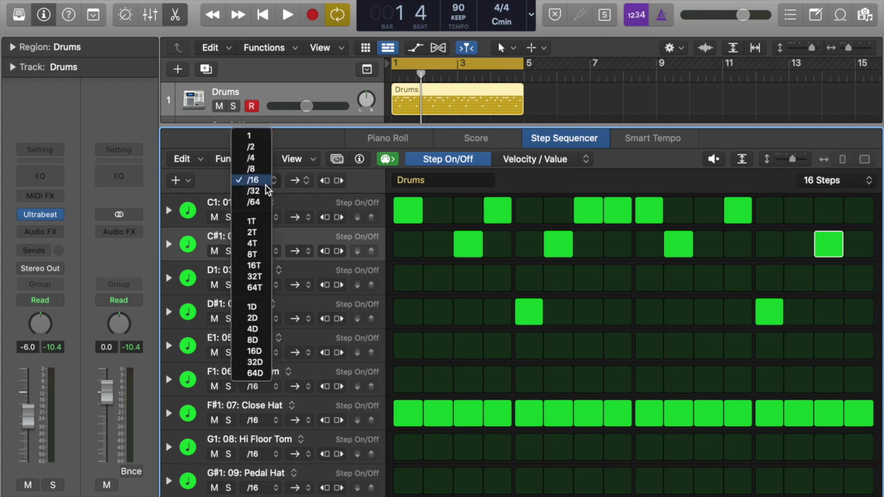
left_click(254, 191)
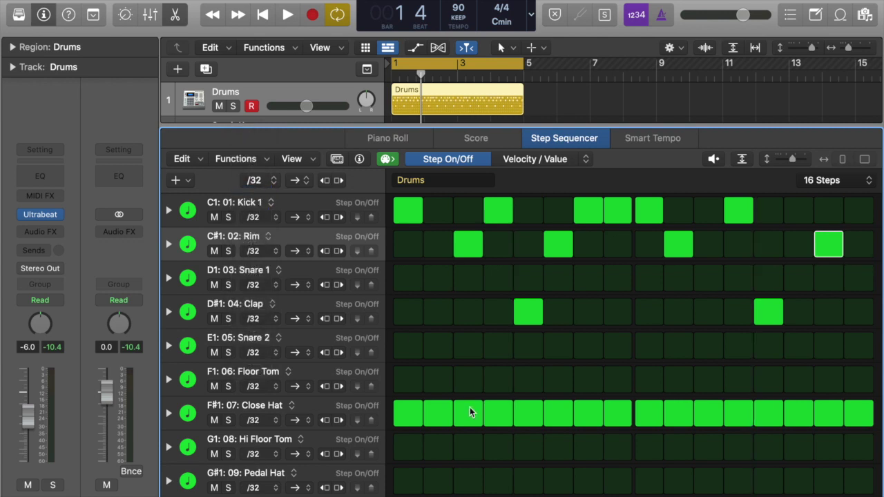
key("space")
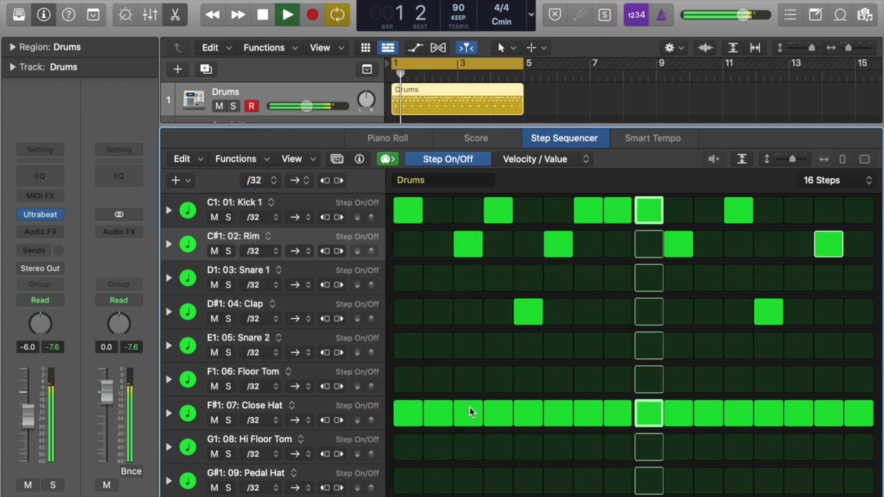
key("space")
left_click(266, 181)
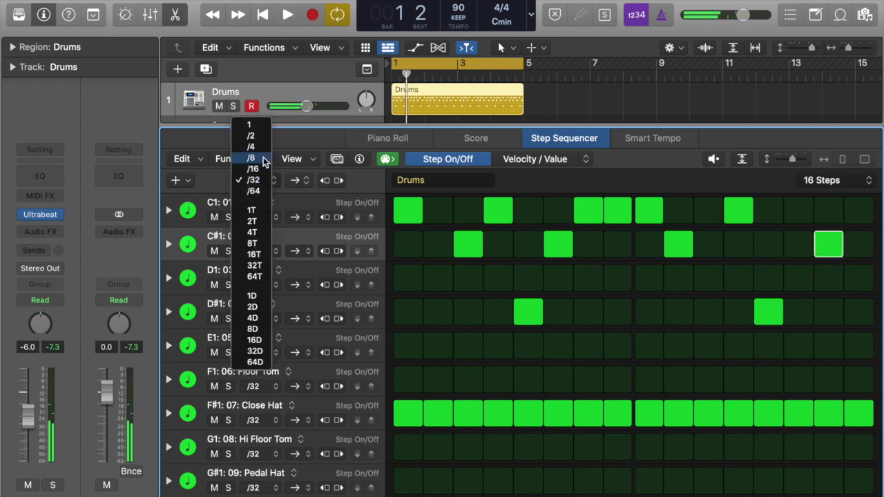
left_click(263, 159)
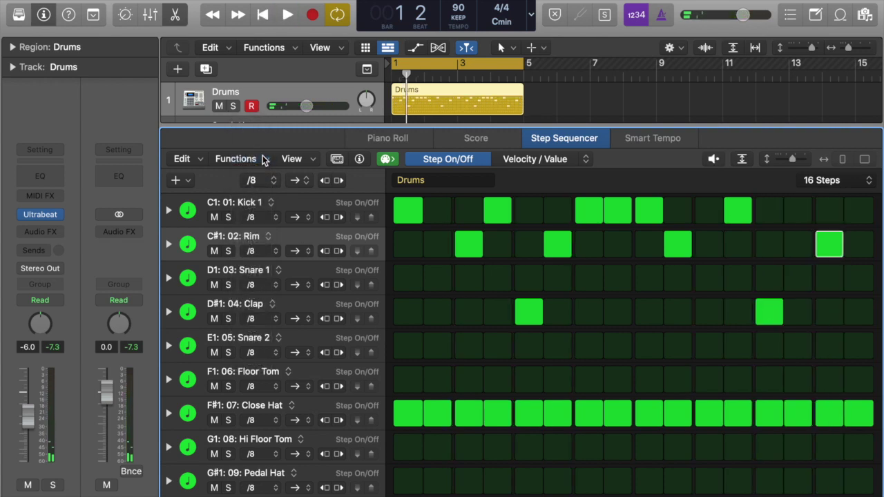
key("space")
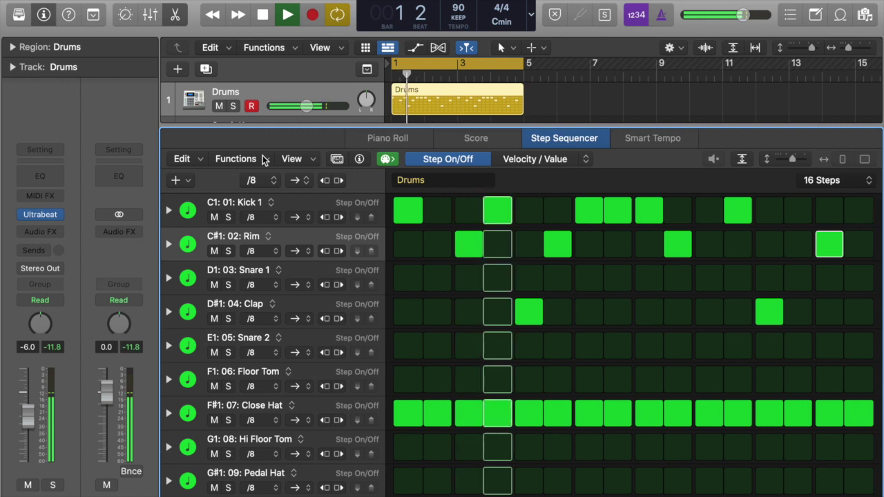
key("space")
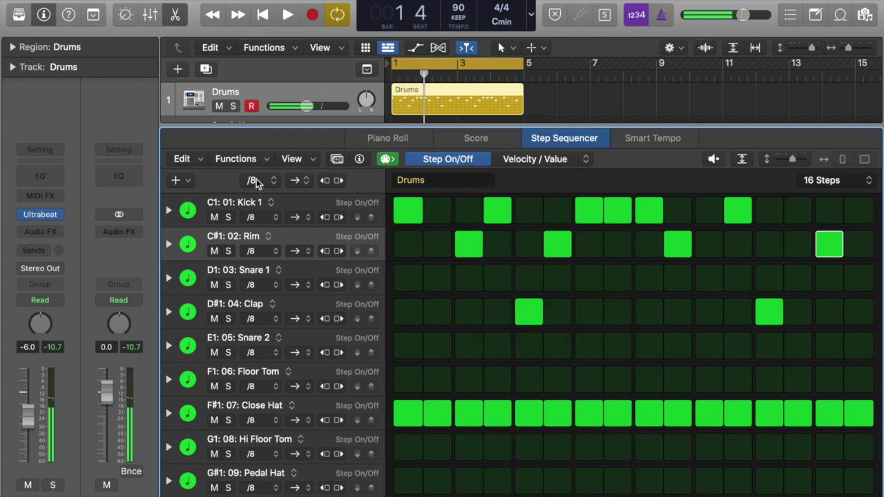
left_click(255, 180)
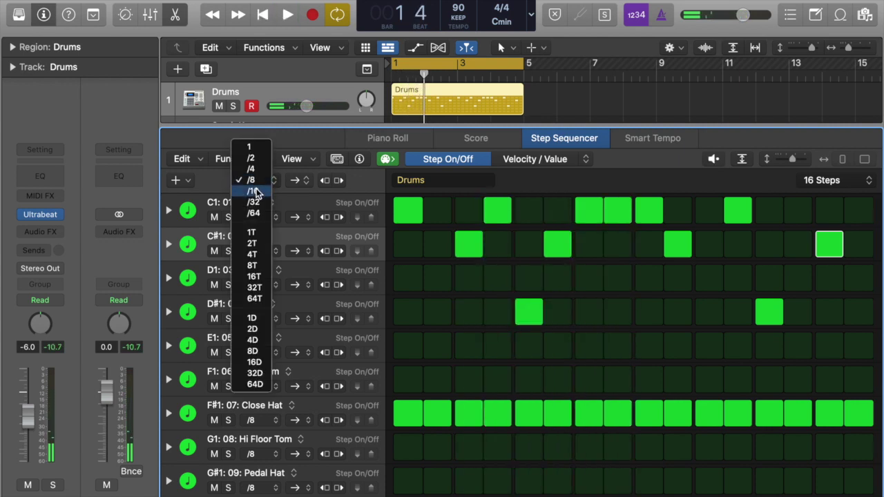
left_click(254, 191)
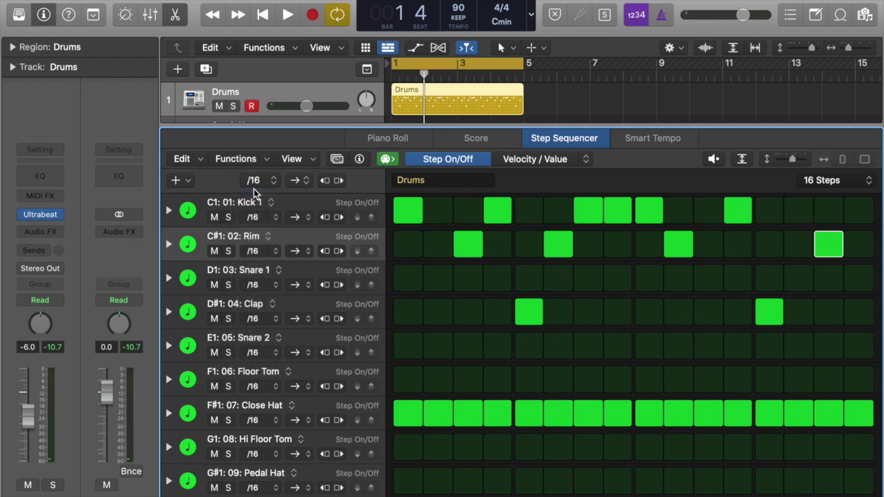
Expand the Close Hat row and hand-lower several step velocities, auditioning the result.
scroll(250, 355, "down", 1)
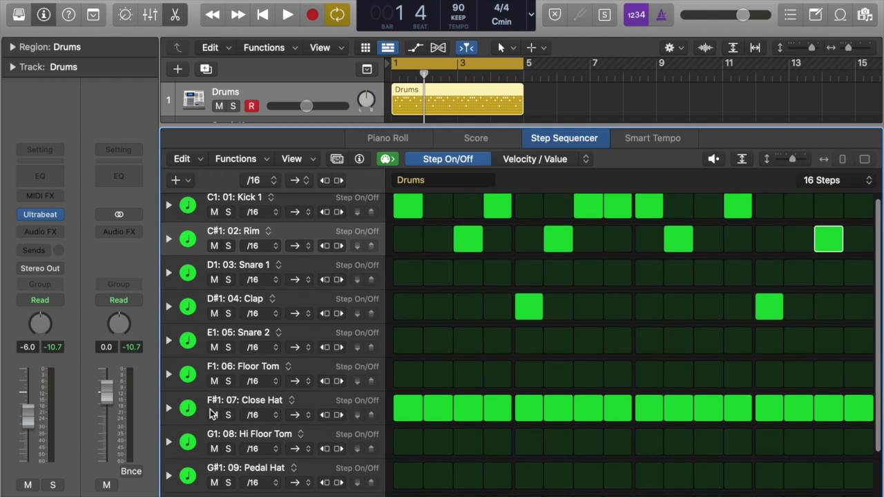
left_click(169, 408)
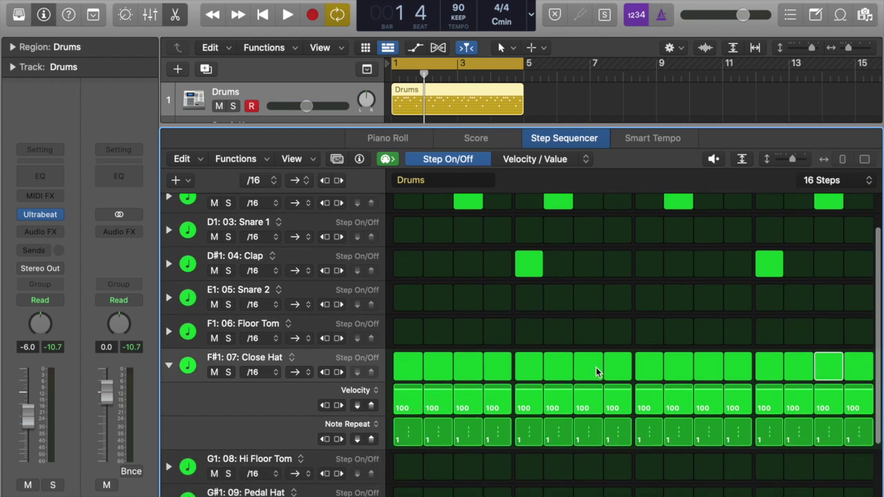
left_click_drag(405, 389, 405, 399)
left_click_drag(465, 394, 466, 411)
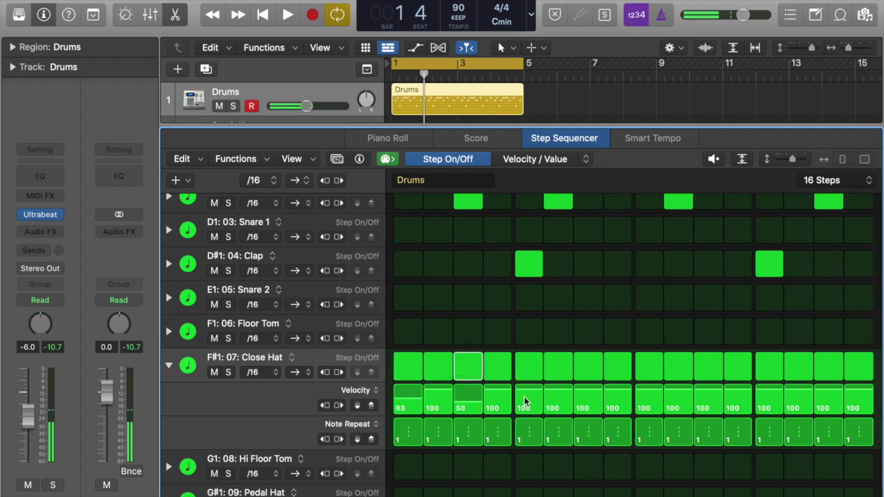
left_click_drag(528, 399, 524, 409)
left_click_drag(595, 394, 561, 390)
left_click_drag(649, 391, 651, 400)
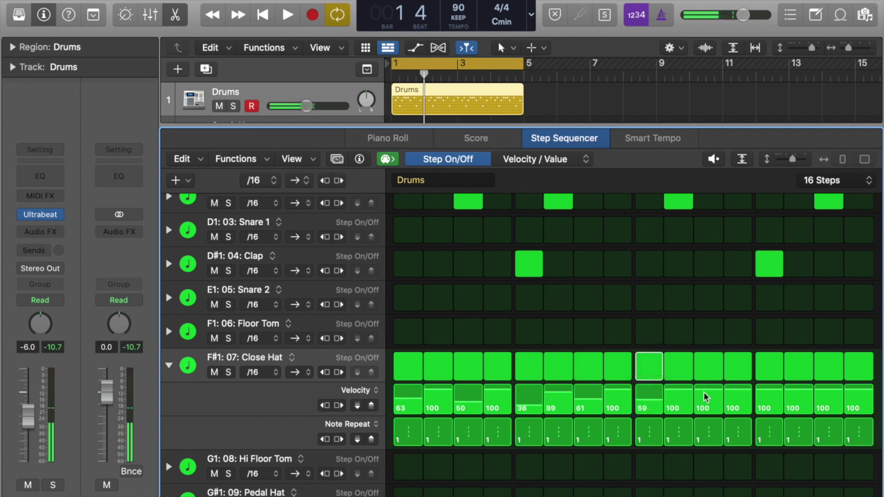
left_click_drag(705, 392, 704, 405)
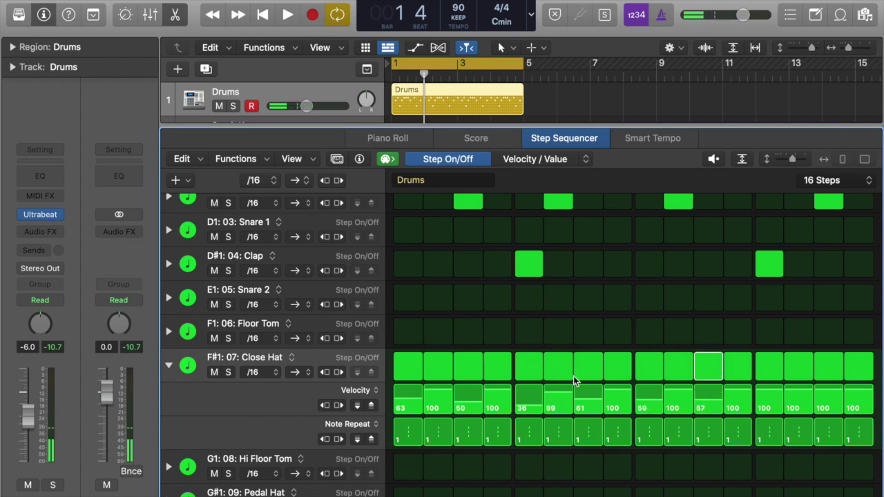
key("space")
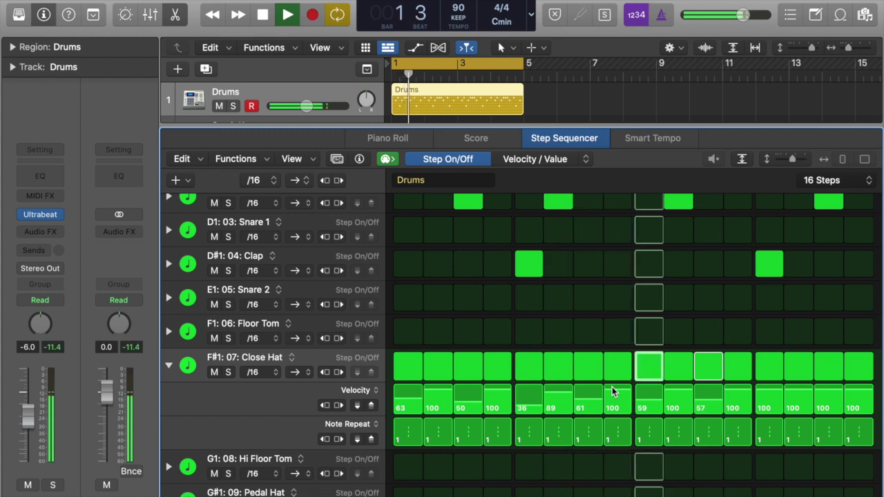
key("space")
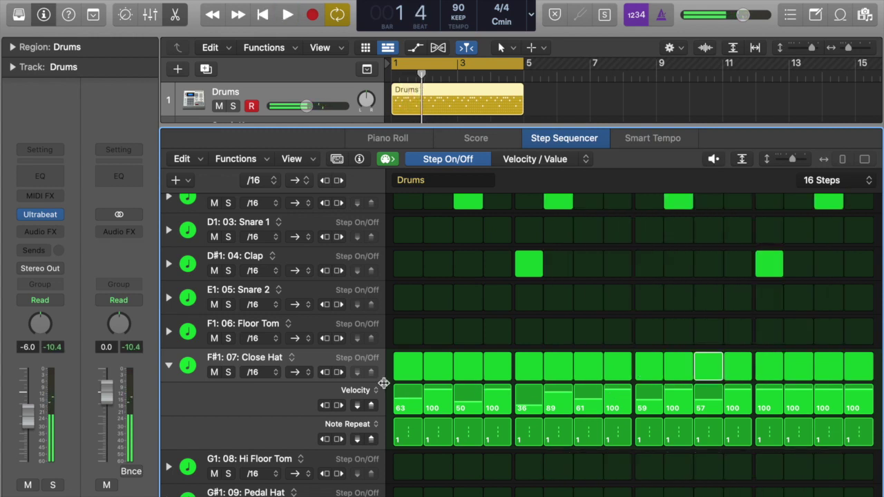
Randomize all Close Hat step velocities in the Velocity lane and play the pattern.
left_click(376, 393)
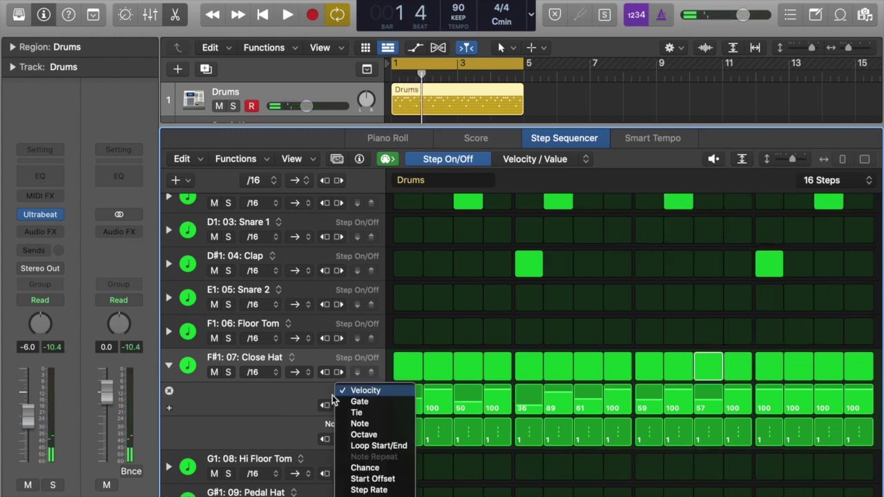
left_click(276, 396)
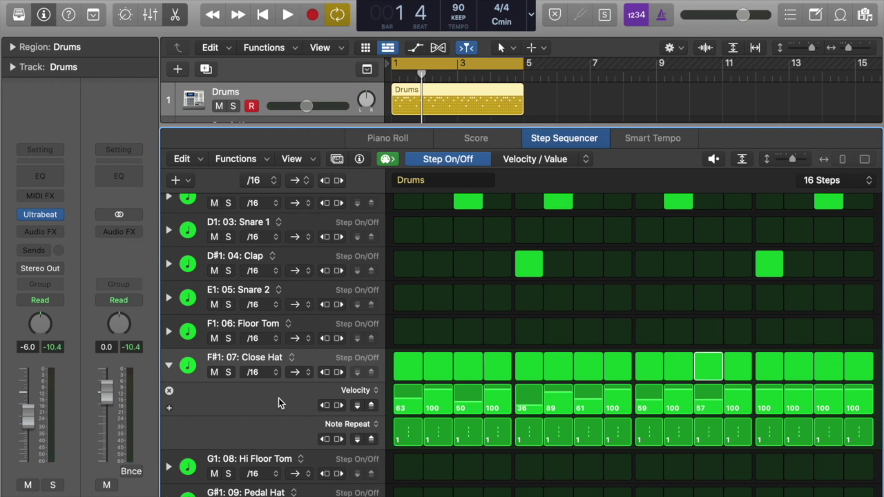
right_click(278, 398)
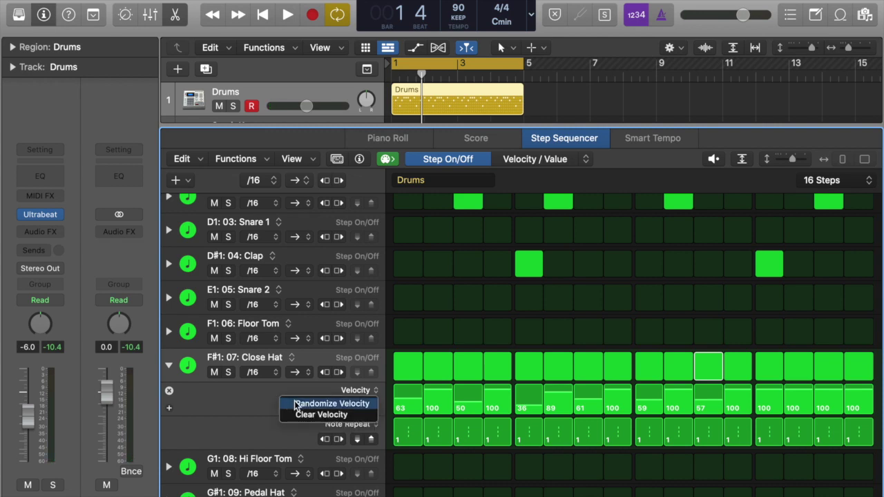
left_click(296, 404)
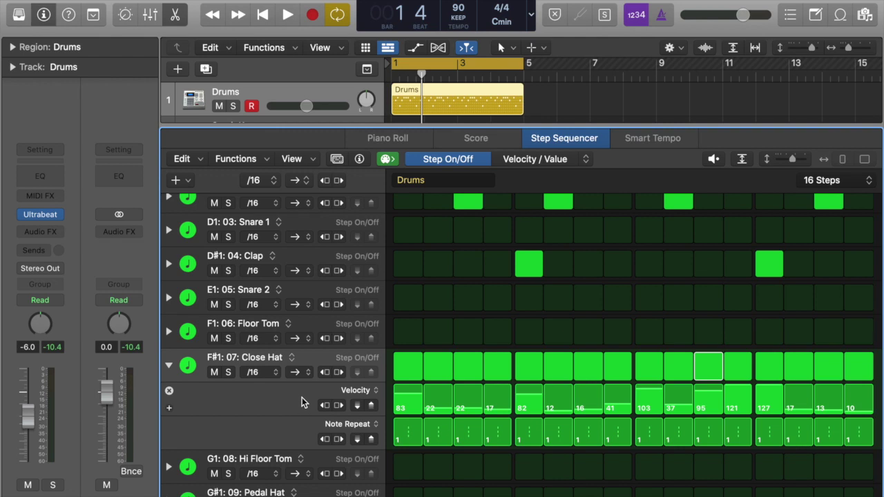
left_click(284, 24)
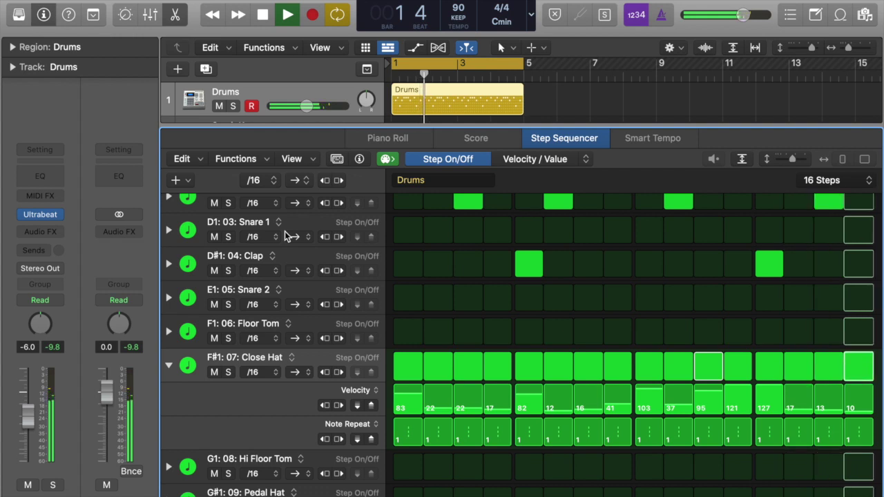
Set Close Hat Note Repeat to 2 on step 1 and 8 on step 4.
scroll(290, 307, "down", 1)
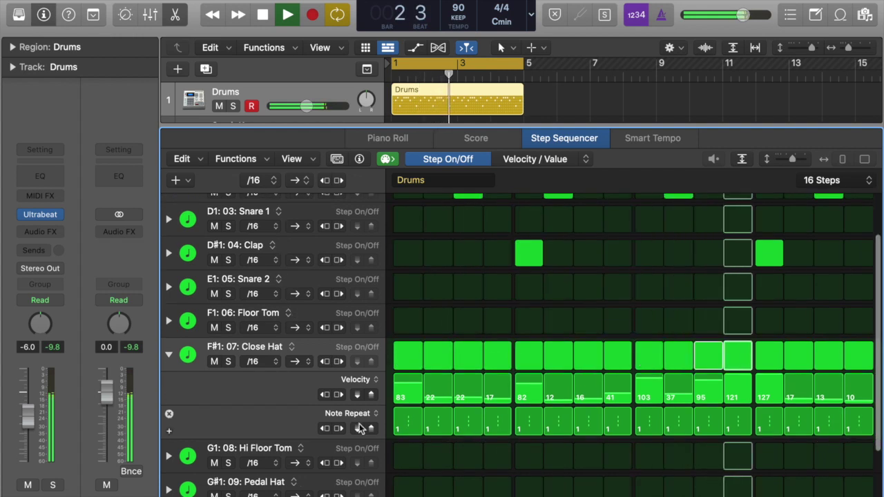
key("space")
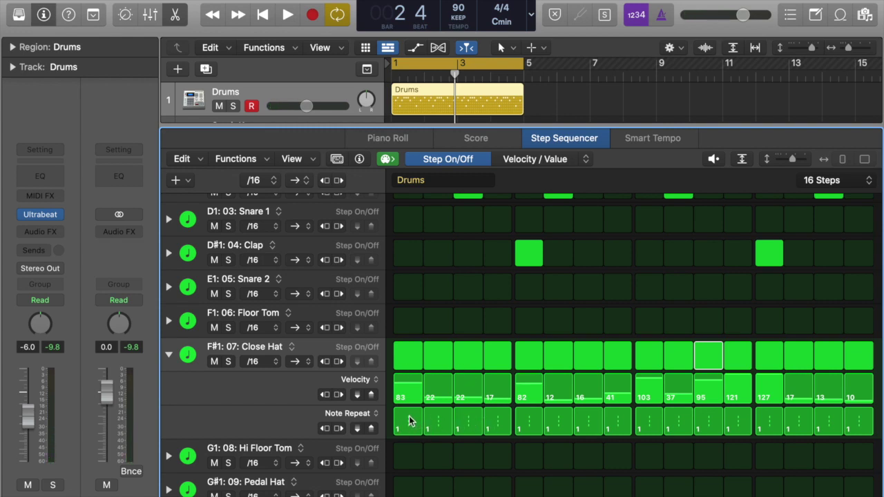
left_click_drag(409, 421, 409, 431)
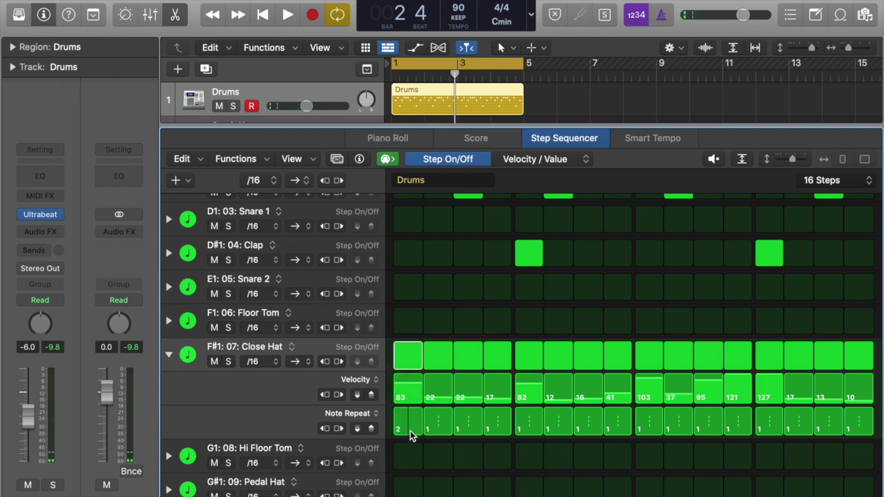
key("space")
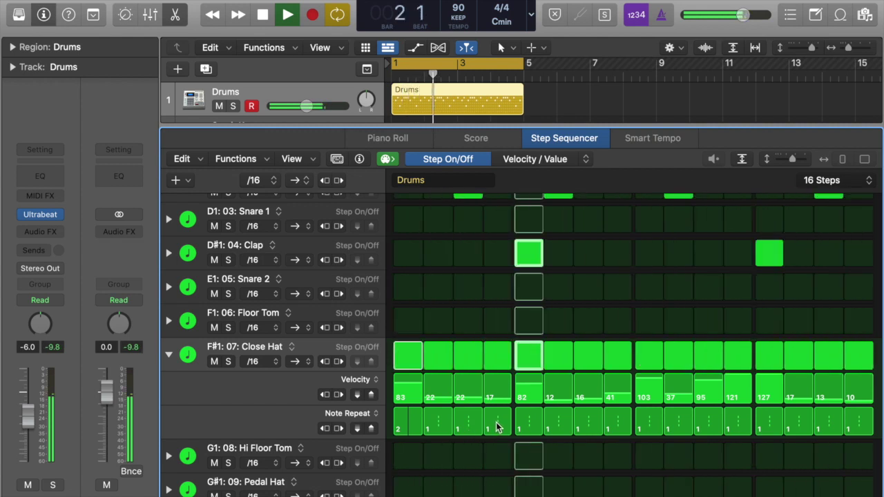
key("space")
left_click_drag(496, 429, 495, 421)
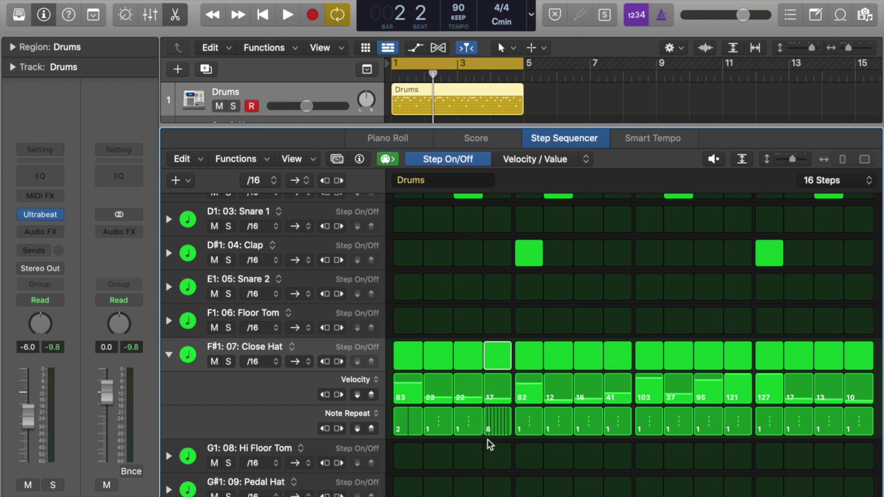
Set Close Hat steps 8, 11 and 15 to 7, 5 and 2 repeats, auditioning the rolls.
key("space")
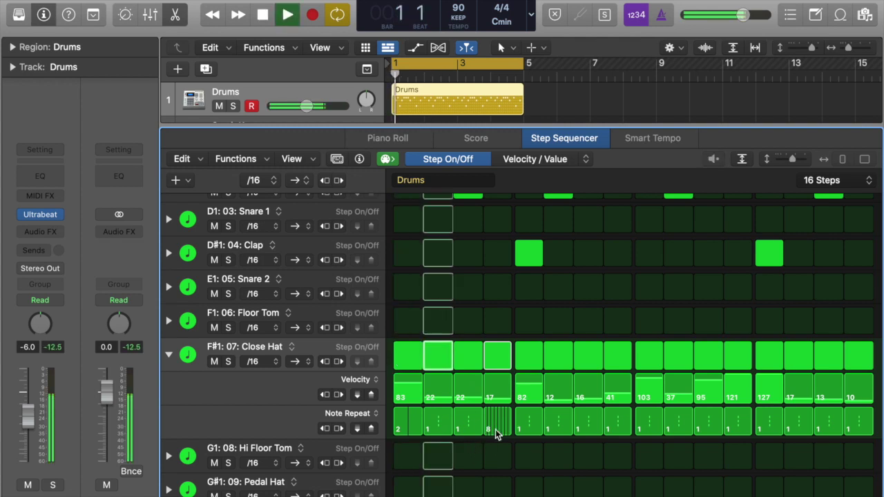
left_click_drag(615, 423, 617, 422)
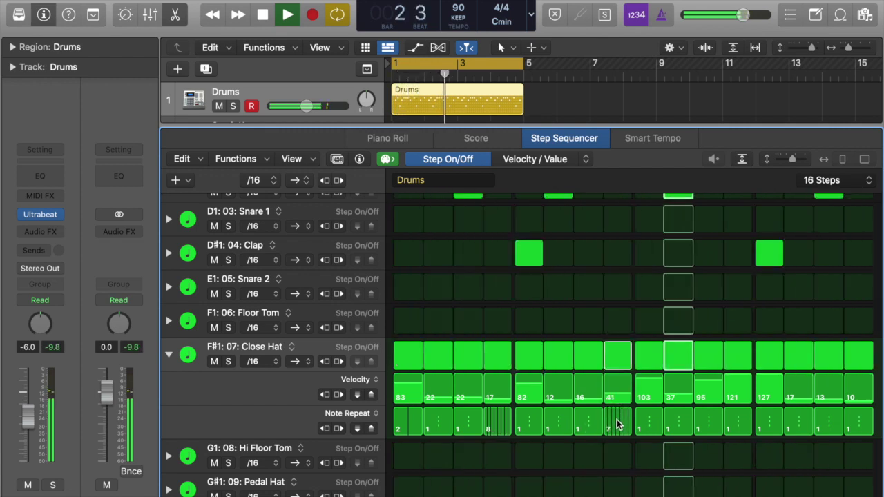
key("space")
left_click_drag(699, 427, 698, 427)
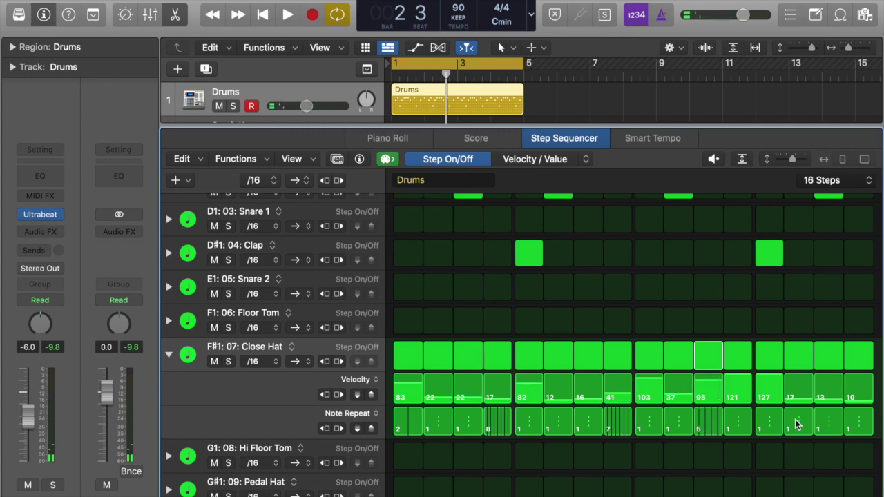
left_click_drag(826, 429, 825, 432)
key("space")
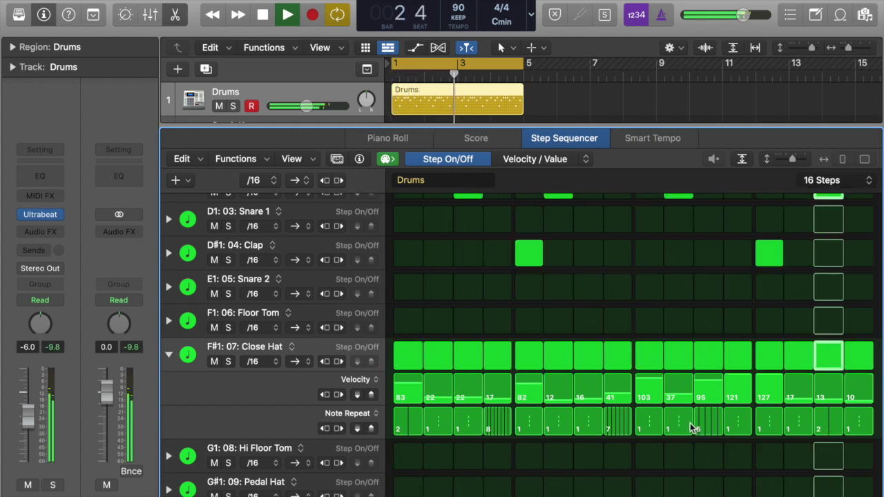
scroll(571, 367, "down", 1)
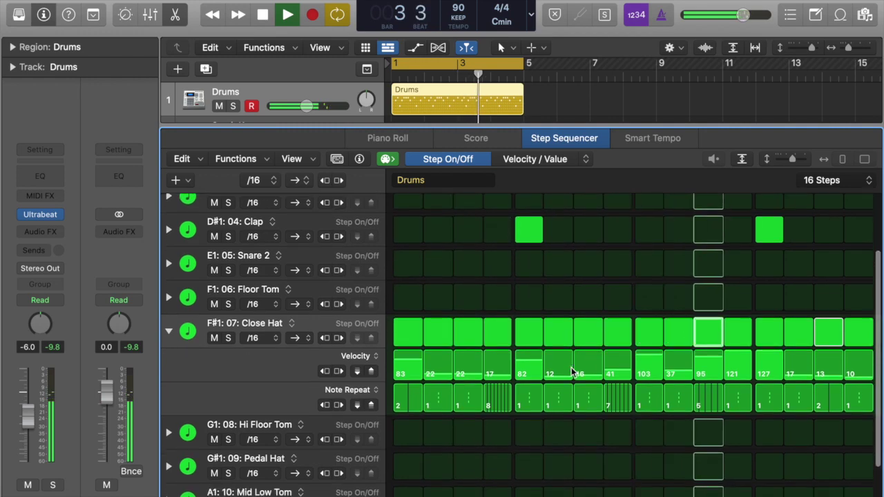
key("space")
scroll(571, 367, "up", 4)
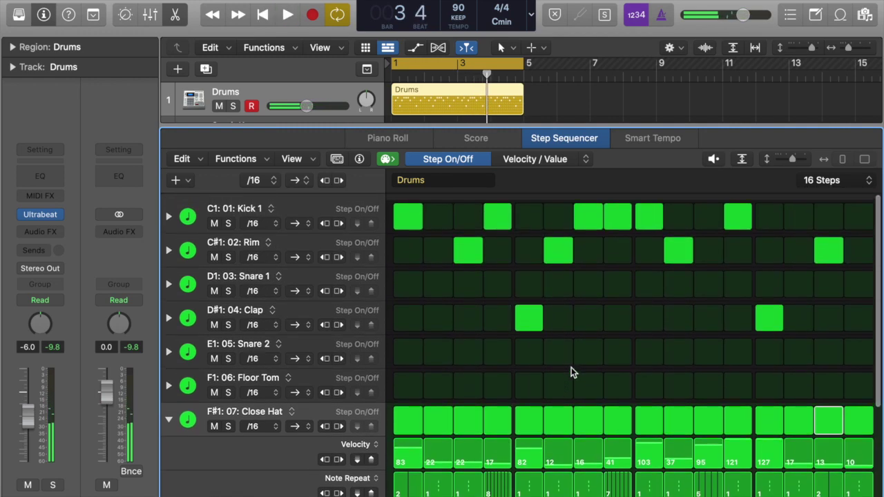
Expand the Rim row and switch its lane to Chance.
left_click(170, 243)
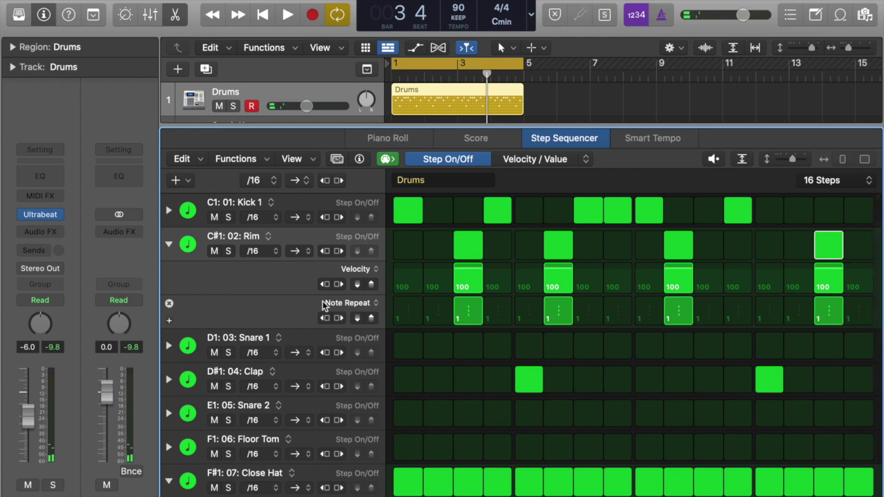
left_click(365, 309)
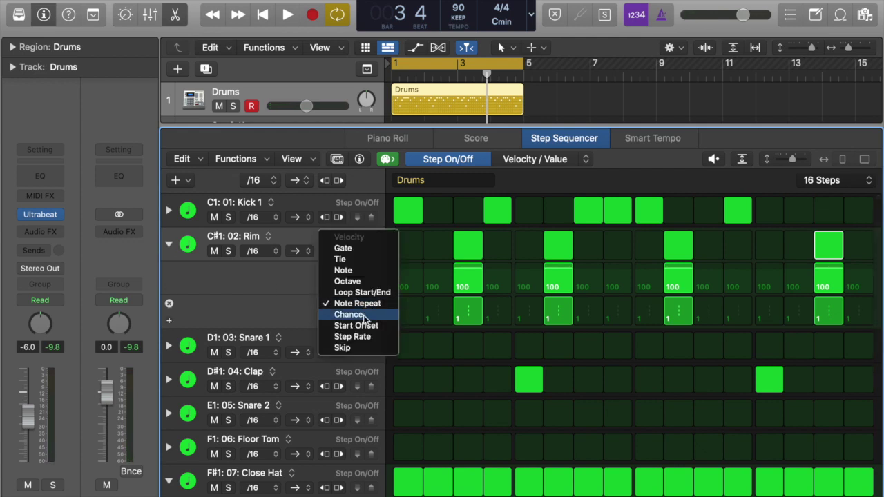
left_click(364, 316)
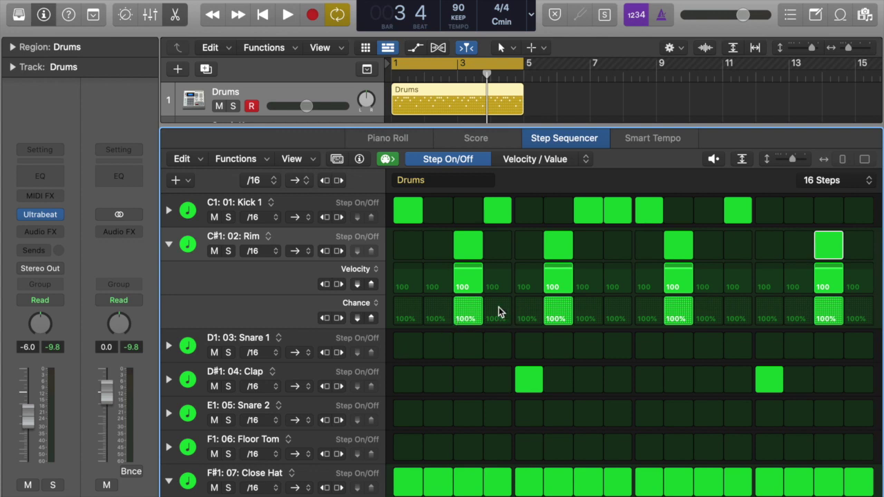
Lower Rim steps 3, 6, 10 and 15 Chance to 58%, 50%, 50% and 52%, then play.
left_click_drag(457, 310, 457, 309)
mouse_move(542, 309)
left_mouse_down()
mouse_move(543, 325)
mouse_move(543, 316)
left_mouse_up()
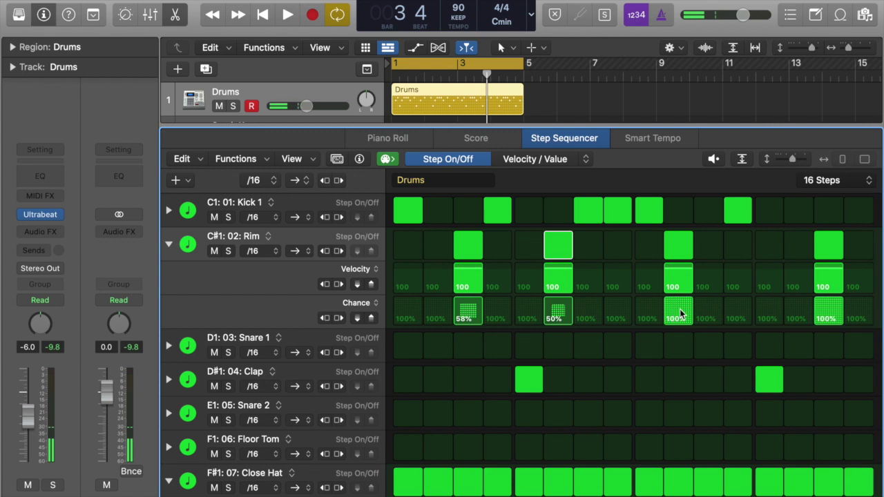
left_click_drag(679, 312, 680, 315)
left_click_drag(828, 310, 829, 316)
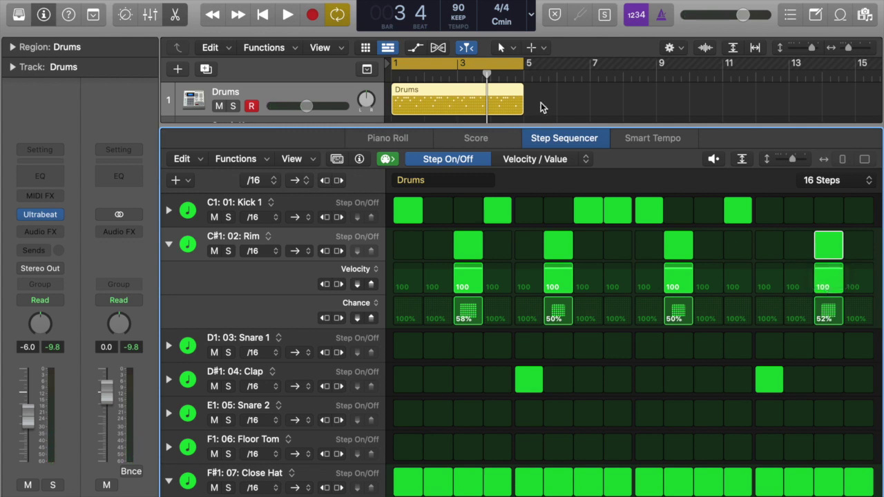
key("space")
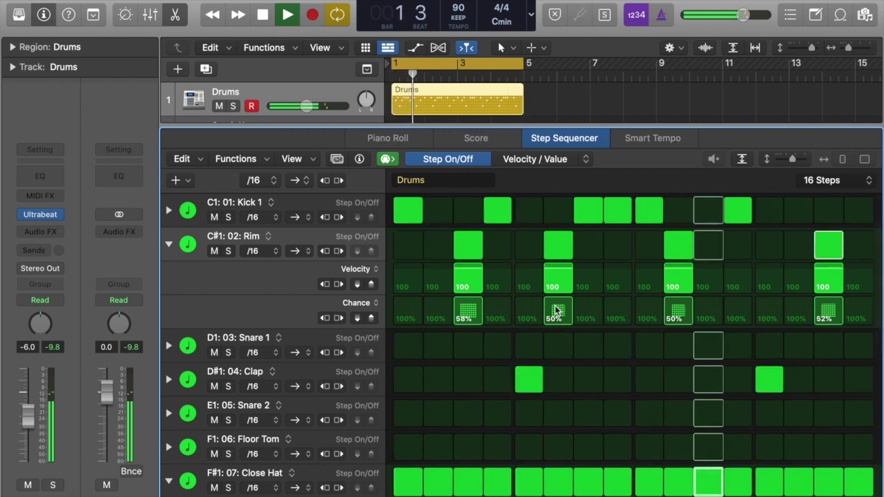
Stop playback, close the Drums sequencer and create an empty pattern region on Synth Keys.
key("space")
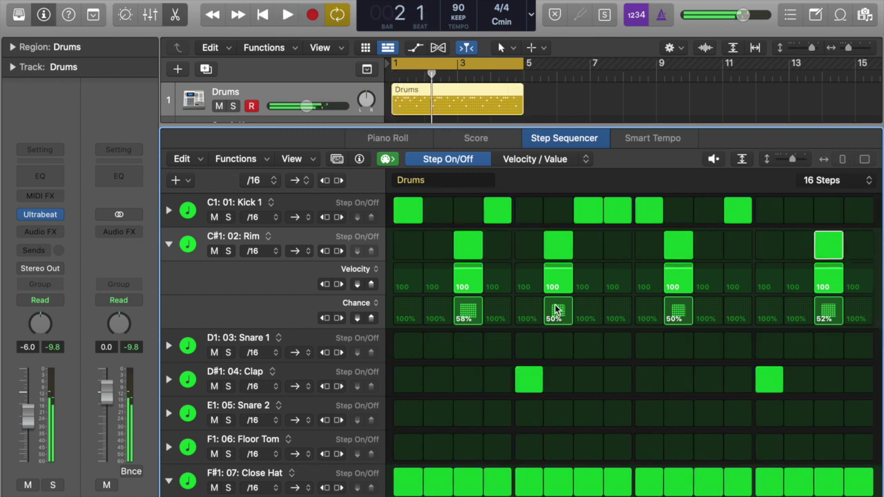
key("e")
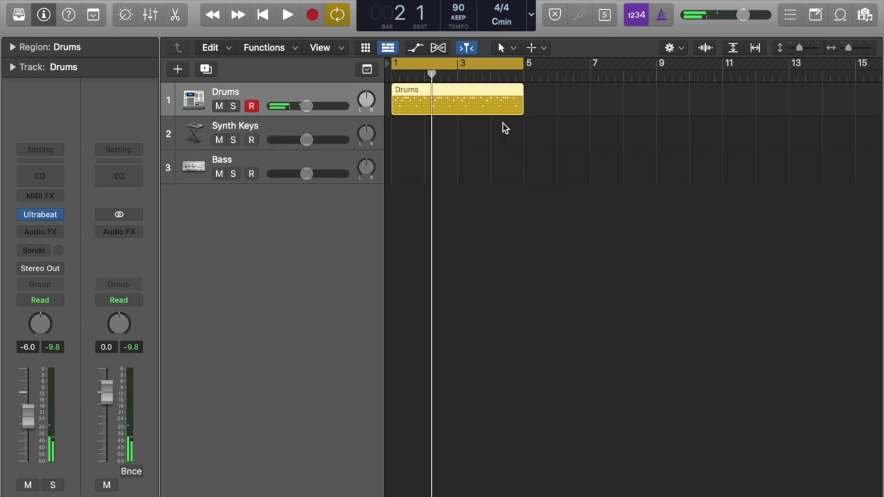
left_click(302, 125)
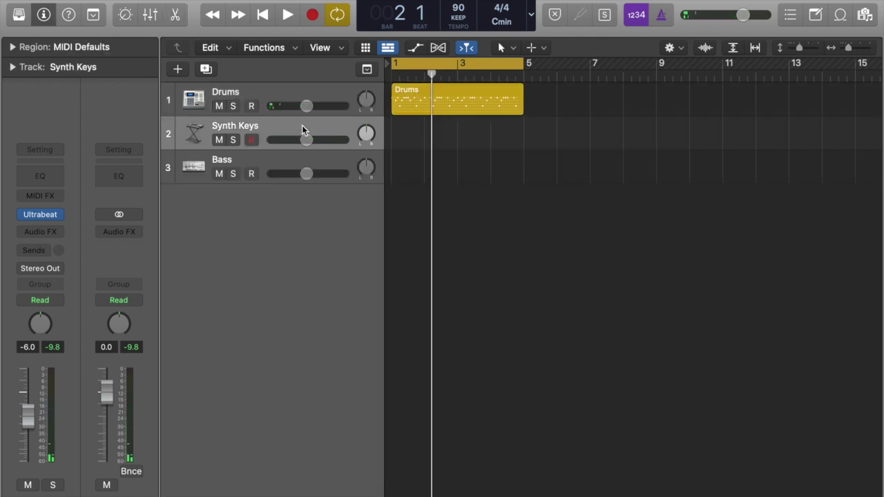
right_click(406, 131)
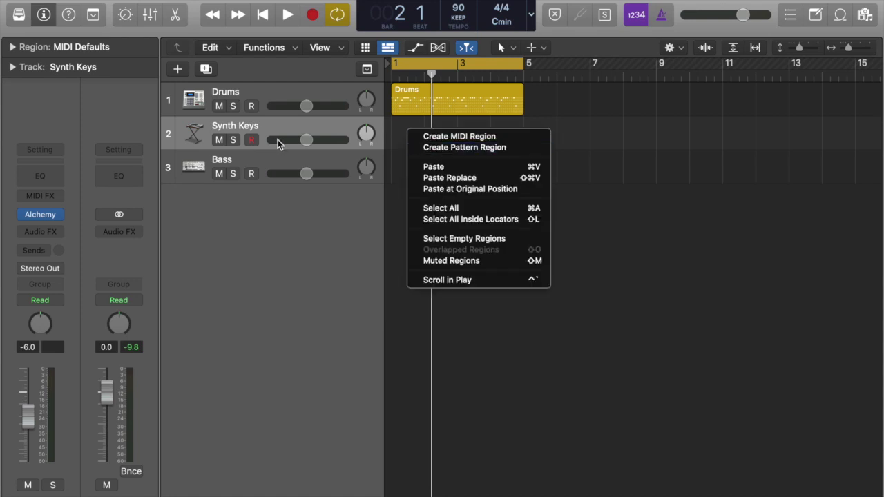
left_click(426, 151)
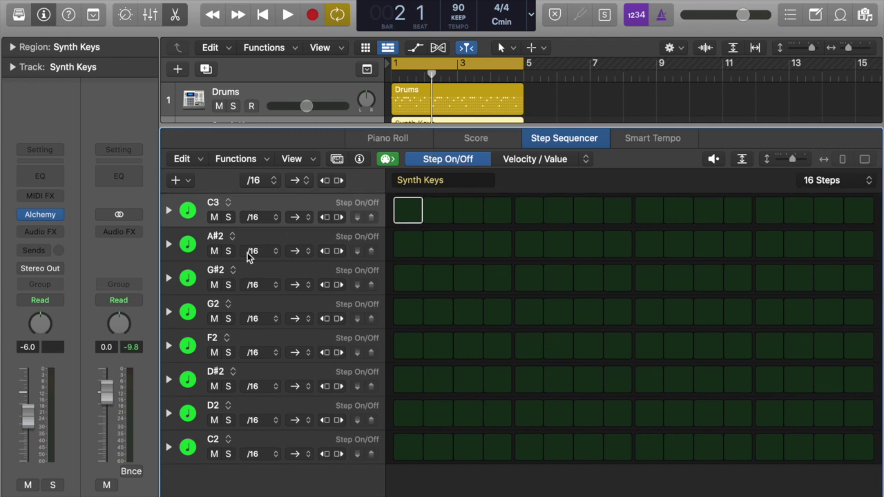
left_click(408, 210)
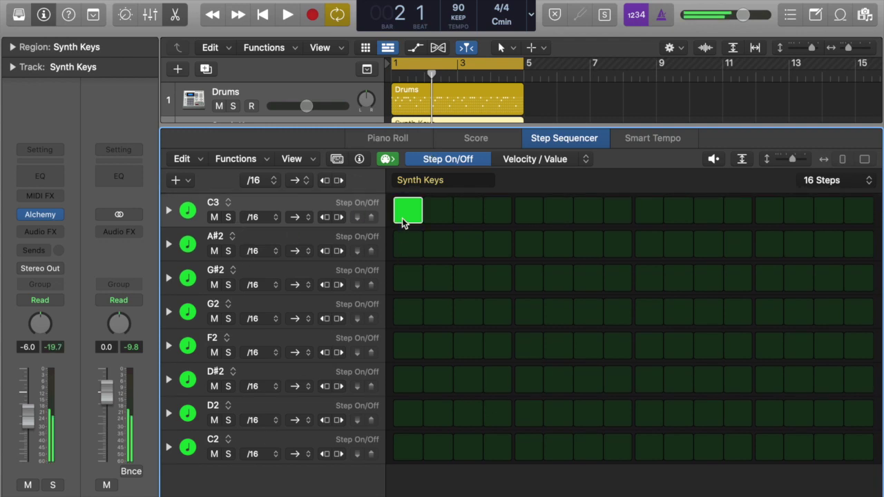
left_click(431, 272)
left_click(466, 245)
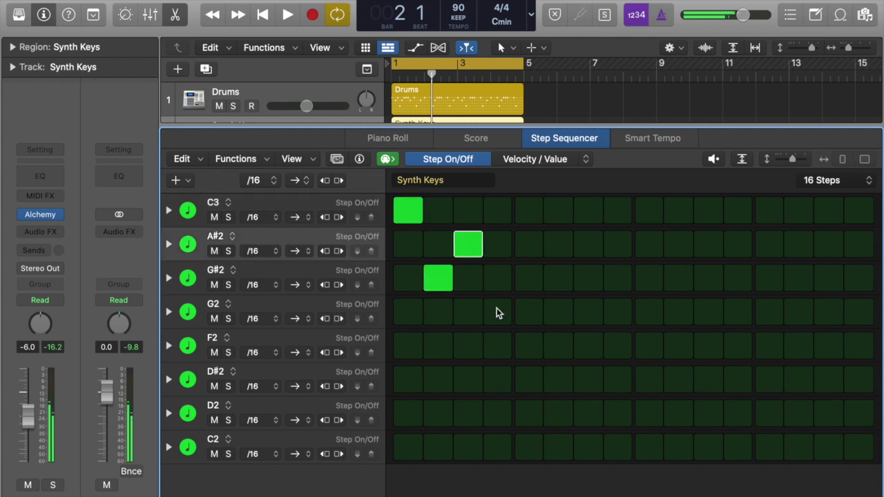
left_click(500, 318)
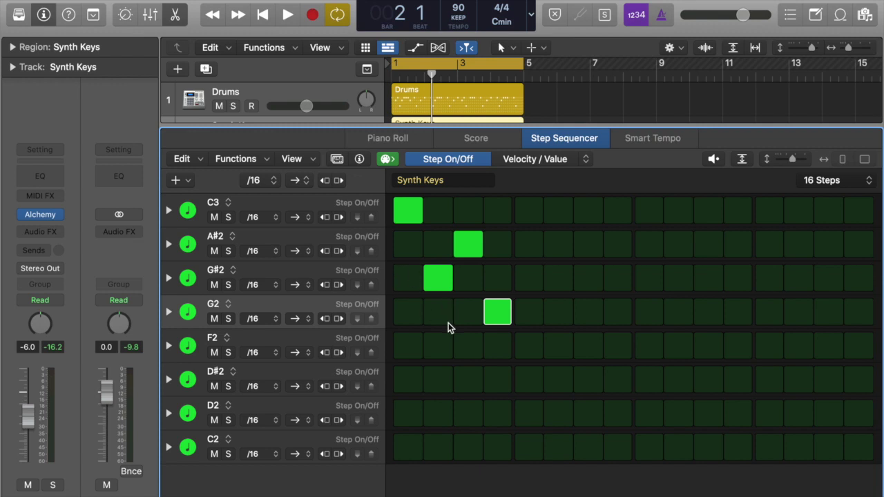
key("space")
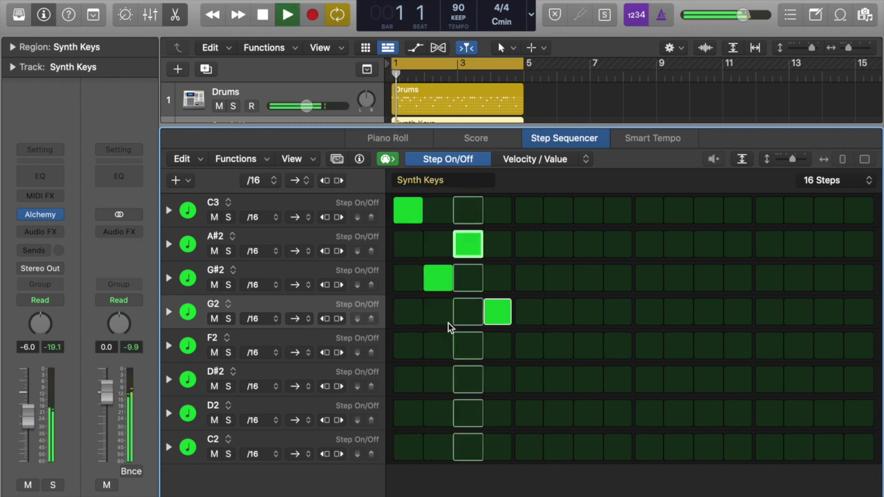
key("space")
left_click(497, 314)
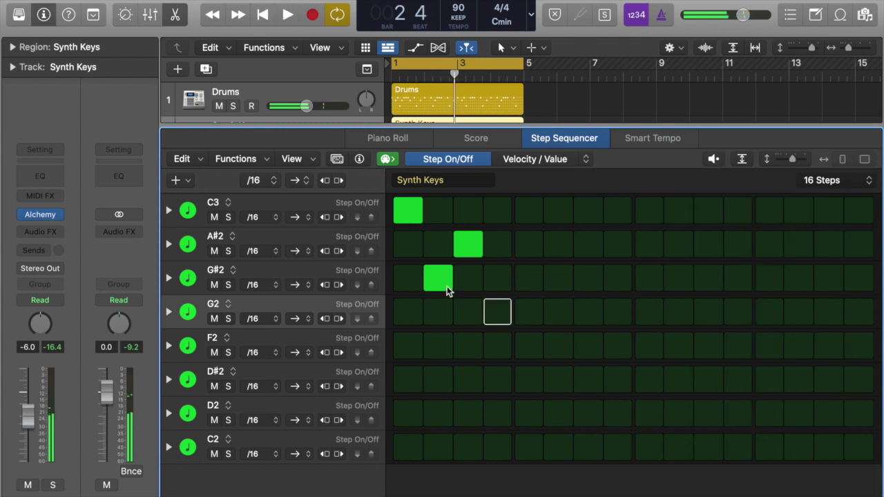
left_click(446, 283)
left_click(464, 249)
left_click(405, 205)
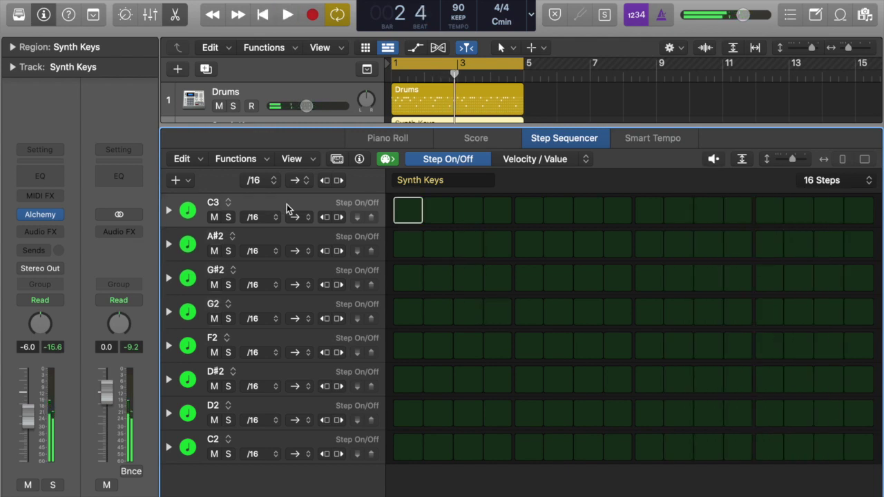
Change the Synth Keys top row from C3 to Melodic.
left_click(229, 203)
mouse_move(231, 216)
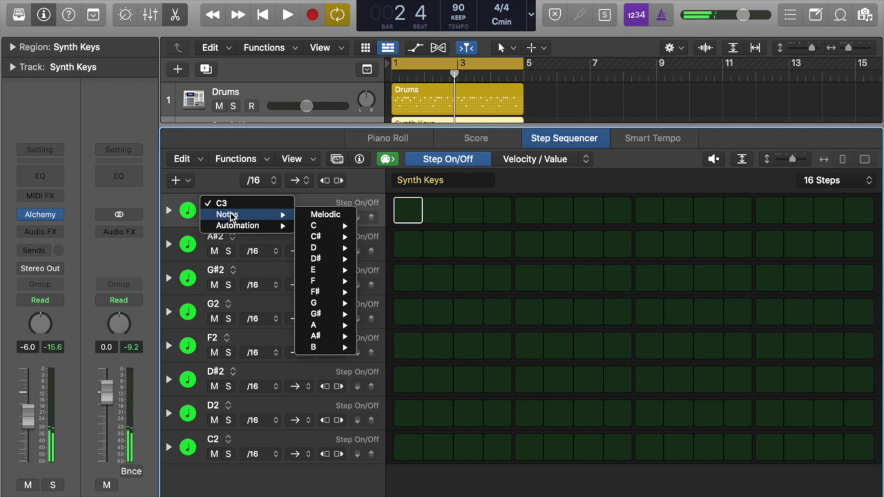
left_click(325, 215)
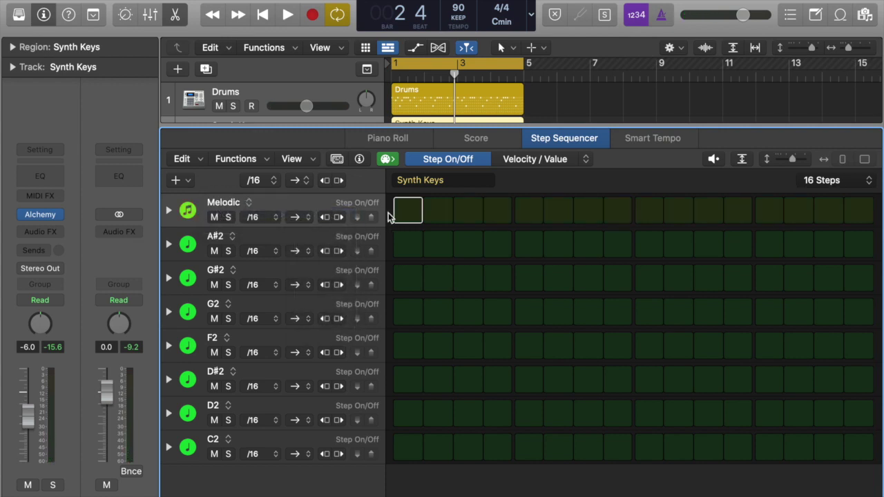
Turn on Melodic steps 1, 3, 5, 7, 9, 11, 13 and 15.
left_click(409, 210)
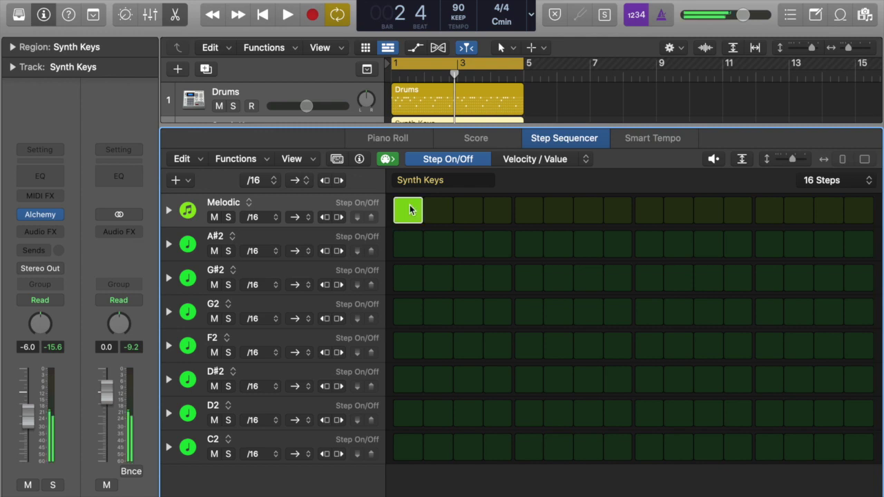
left_click(467, 210)
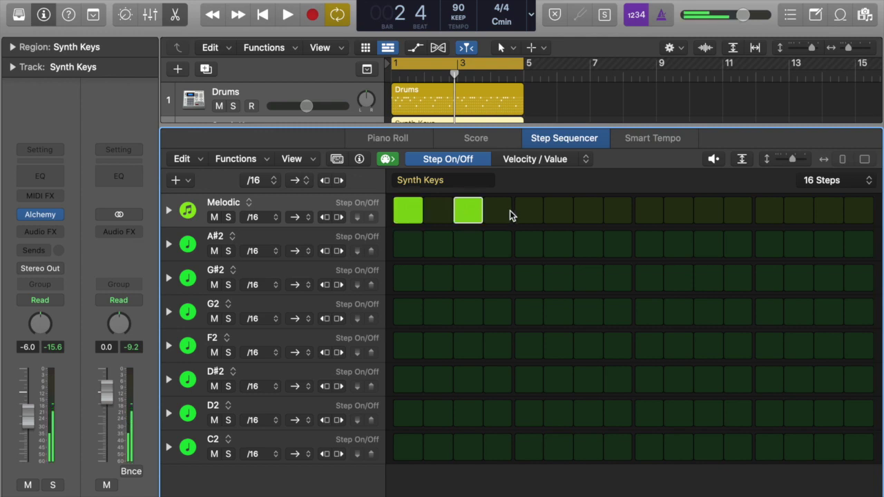
left_click(533, 211)
left_click(591, 216)
left_click(647, 216)
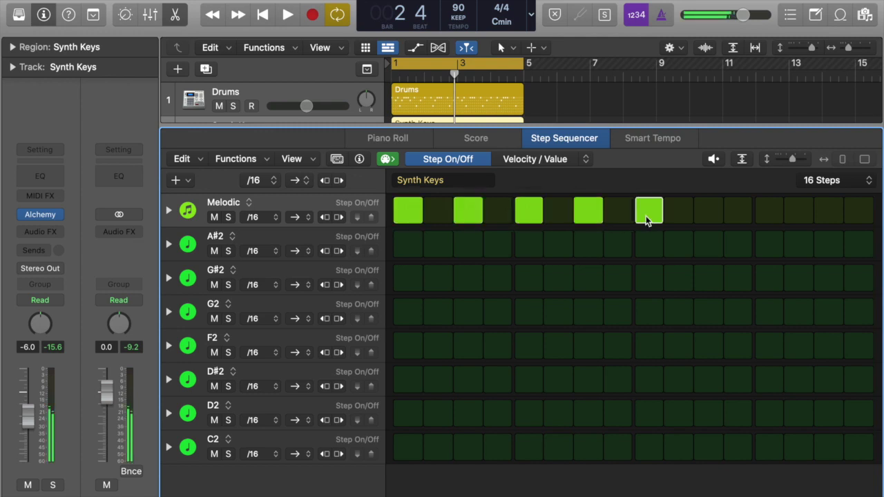
left_click(704, 217)
left_click(768, 212)
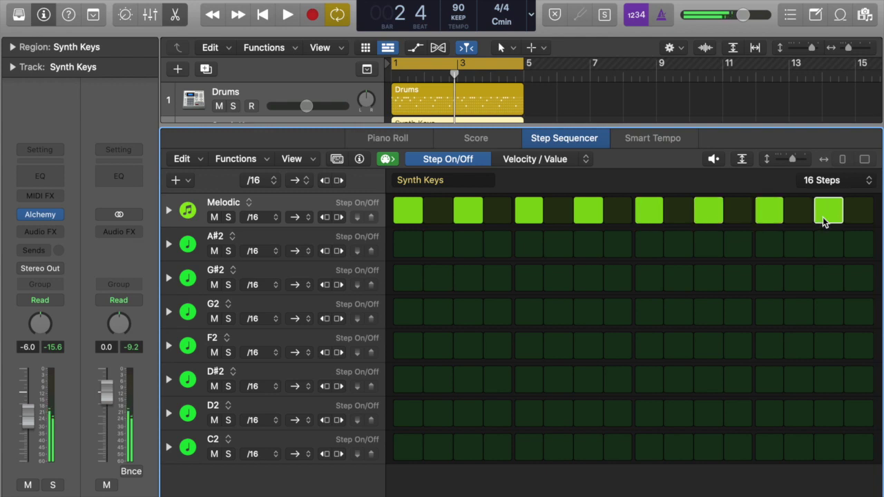
Expand the Melodic row and set the note names to C, D#, G, A#, C, G, D#, C.
left_click(168, 211)
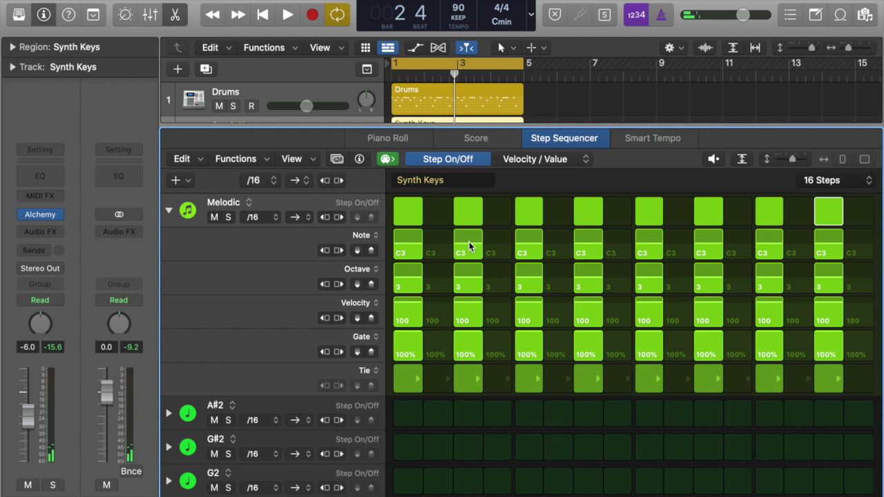
left_click_drag(468, 247, 474, 246)
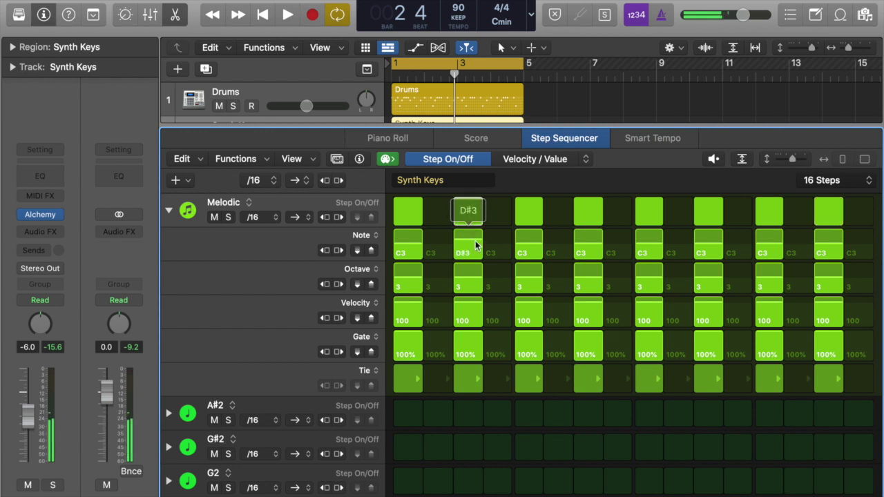
left_click_drag(529, 247, 529, 241)
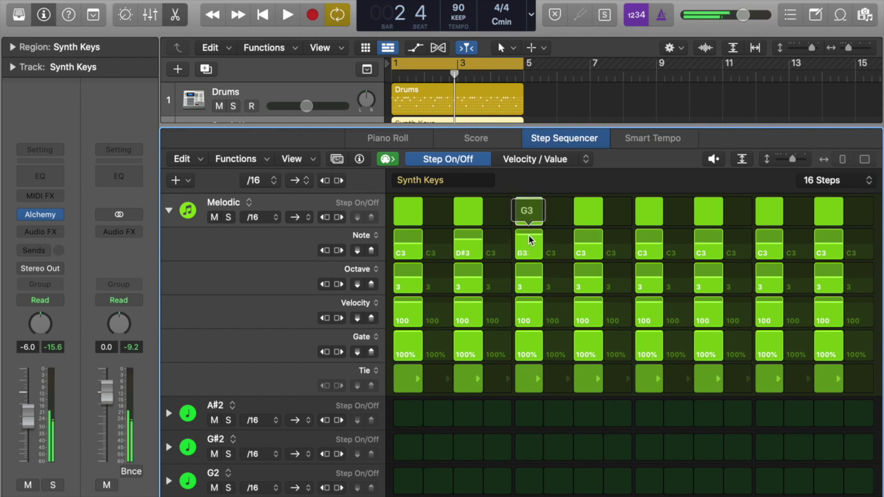
left_click(589, 249)
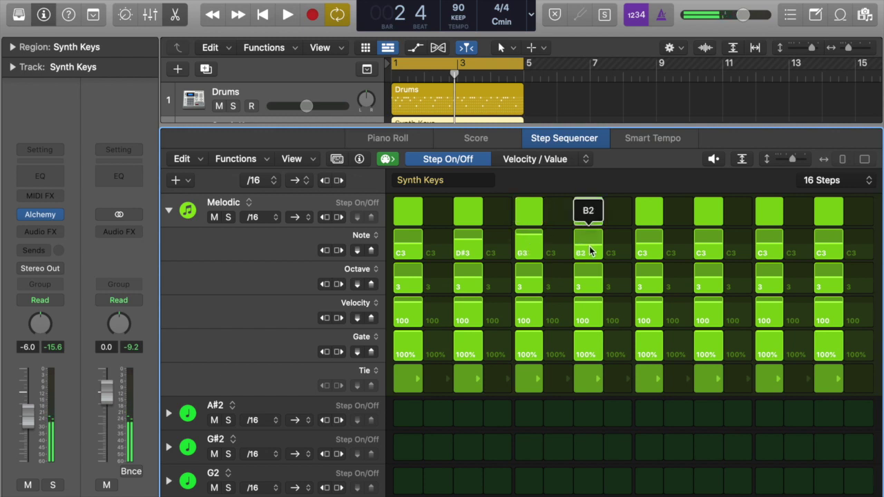
left_click_drag(591, 250, 589, 253)
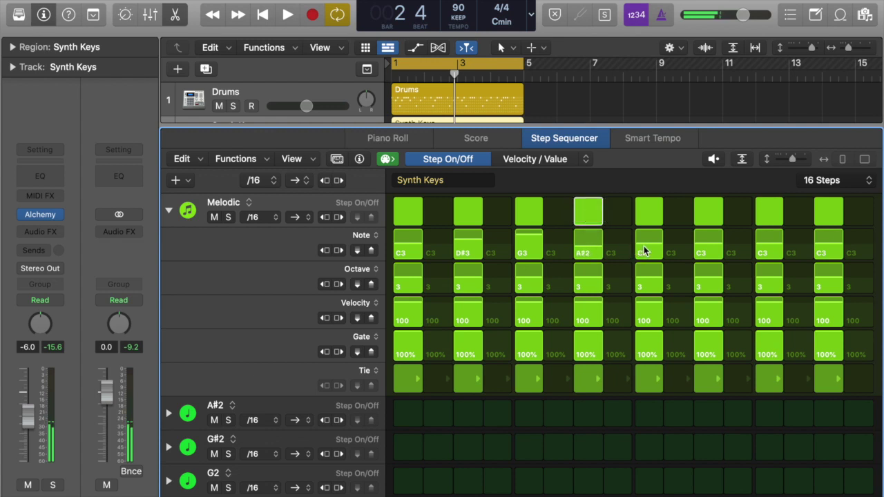
left_click_drag(694, 247, 704, 240)
left_click_drag(769, 250, 769, 240)
left_click(769, 245)
key("space")
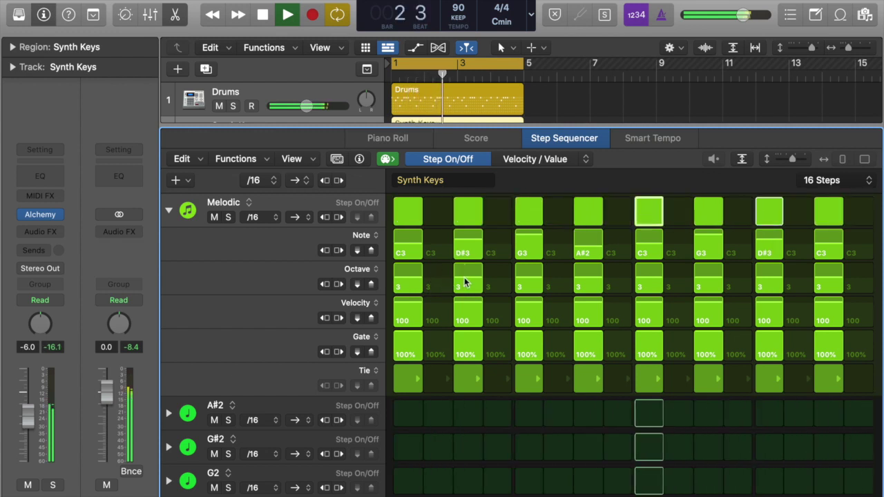
Set octaves so the second note is 4, fourth 1, sixth 5 and last 1.
left_click_drag(467, 281, 468, 279)
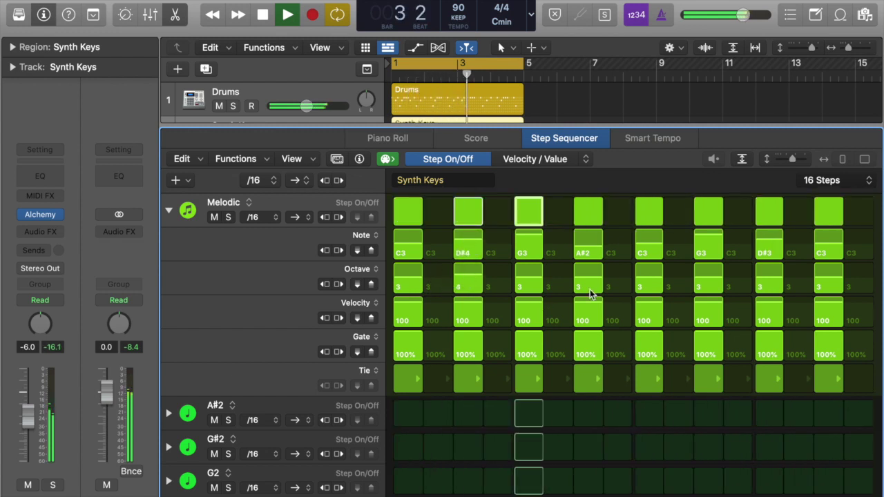
left_click_drag(590, 290, 595, 281)
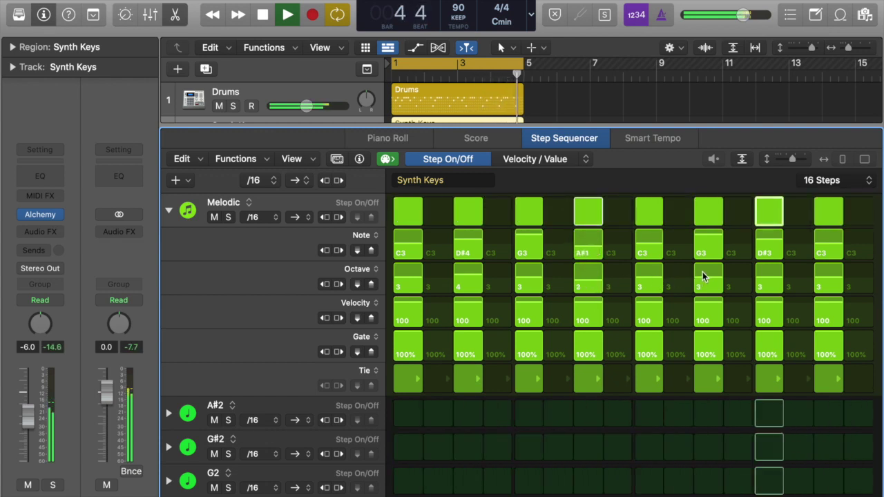
left_click_drag(702, 276, 702, 271)
left_click(770, 286)
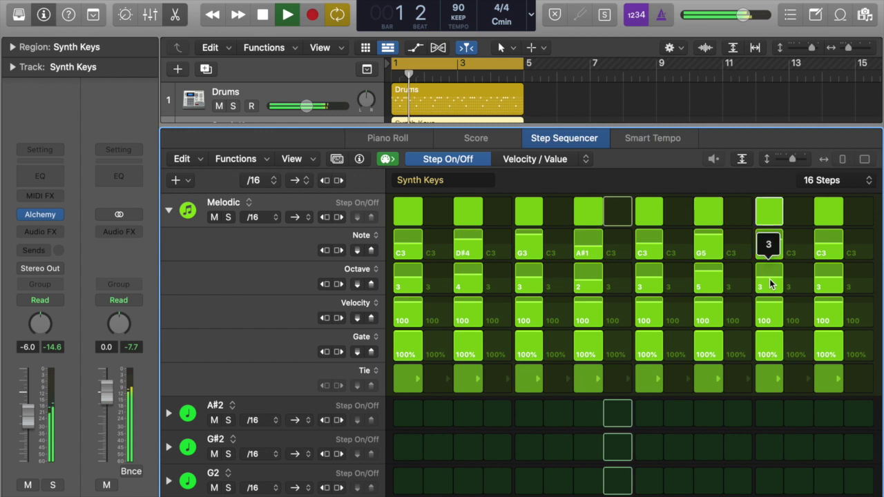
left_click_drag(816, 282, 823, 287)
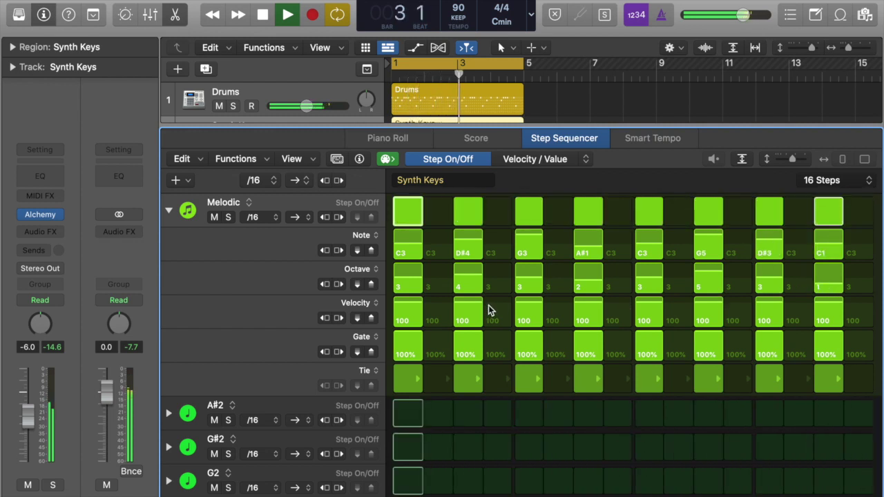
Lower velocities of notes 2, 4, 5 and 7 to 74, 60, 47 and 82, then try a tie.
left_click(466, 309)
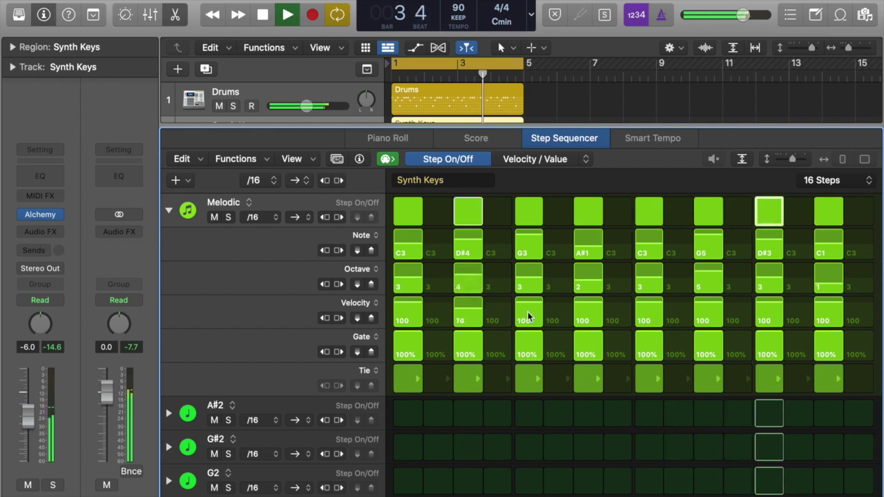
left_click(585, 313)
left_click(646, 316)
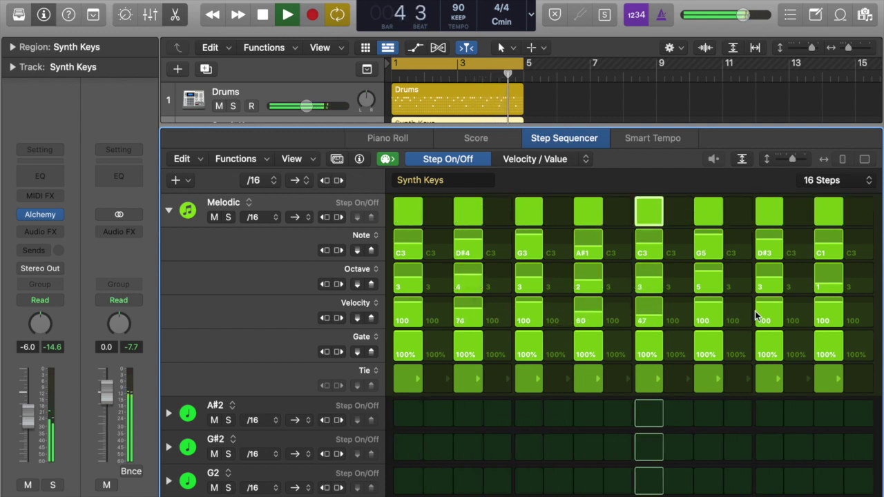
left_click(767, 307)
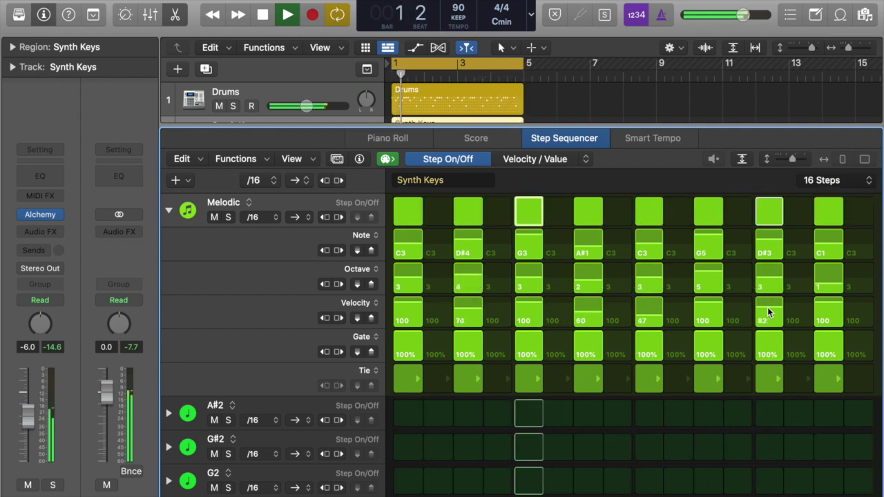
key("space")
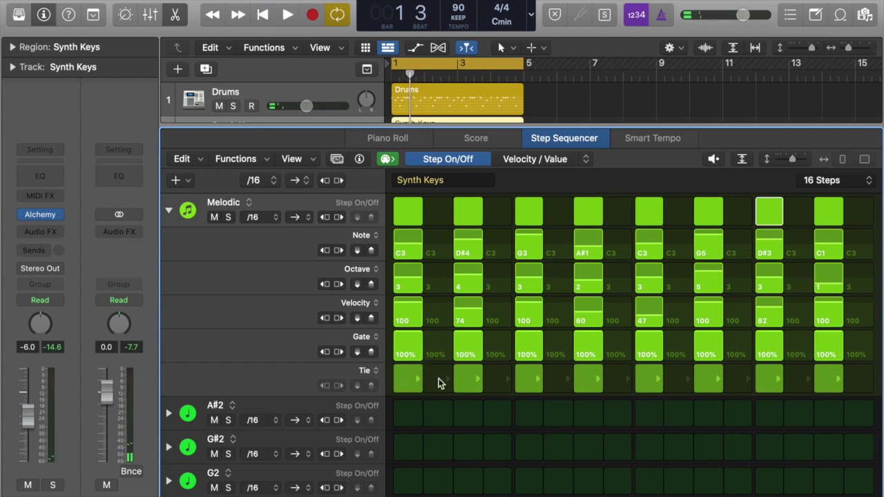
left_click(439, 378)
Remove the trial tie and add A#2 on step 2, G#2 on step 4, G2 on step 6.
key("space")
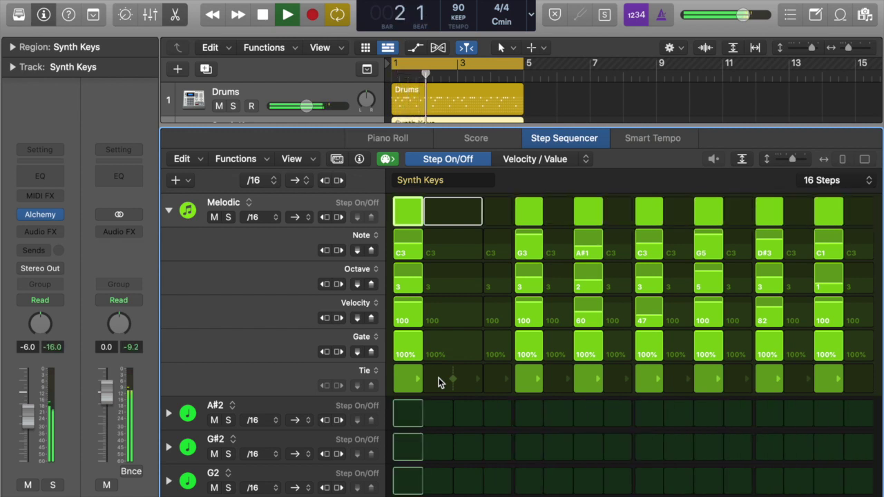
left_click(439, 378)
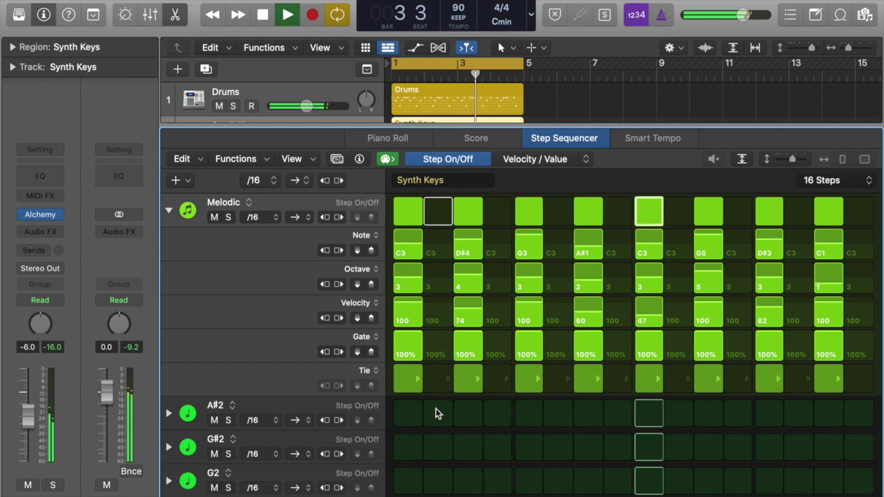
scroll(436, 408, "down", 2)
scroll(402, 402, "down", 3)
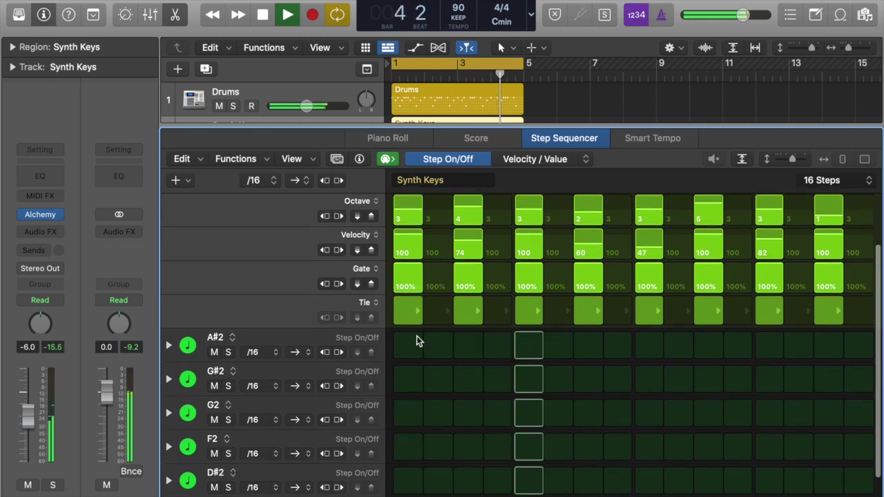
left_click(436, 345)
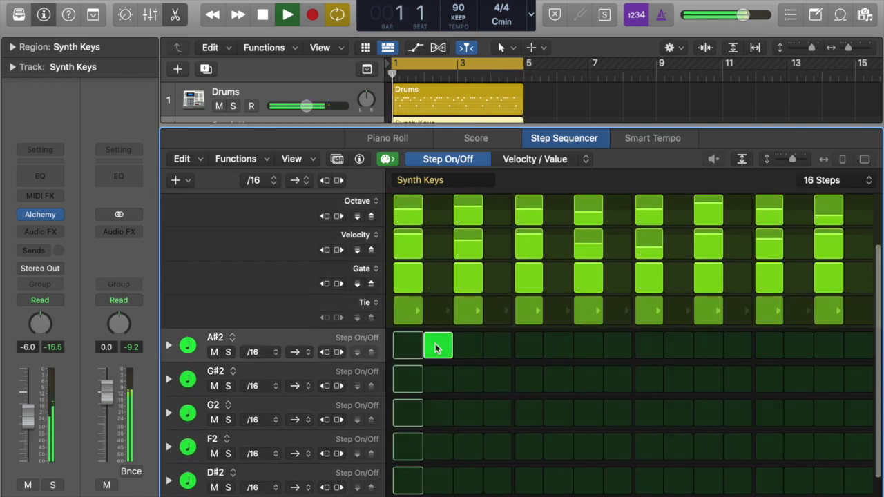
left_click(492, 380)
left_click(557, 418)
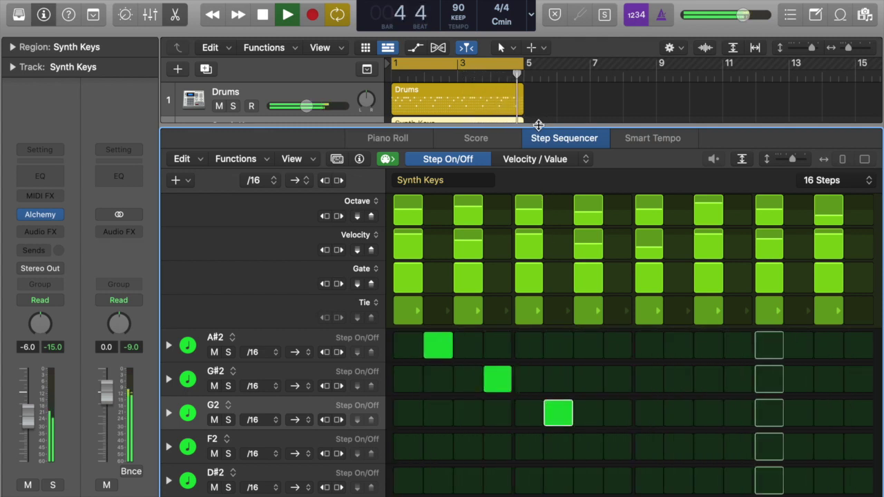
Stop playback, close the editor, and drag the Chrome Crusher Bass 02 pattern loop onto the Bass track.
key("space")
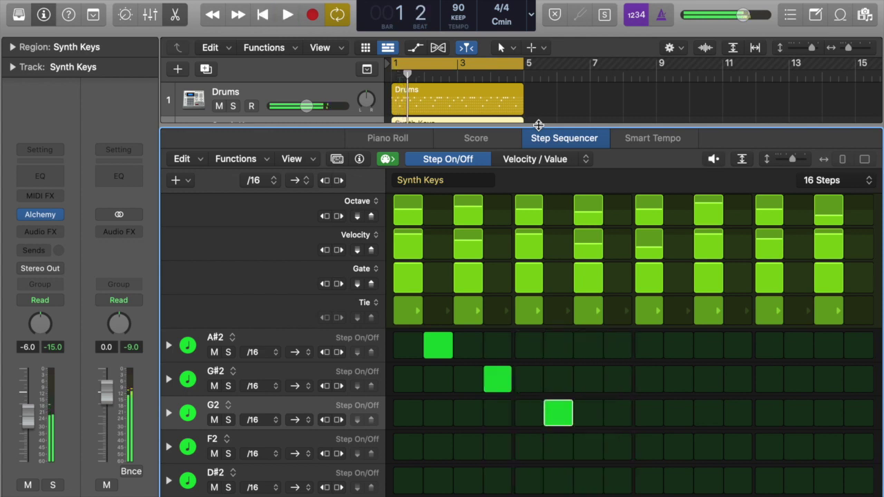
key("e")
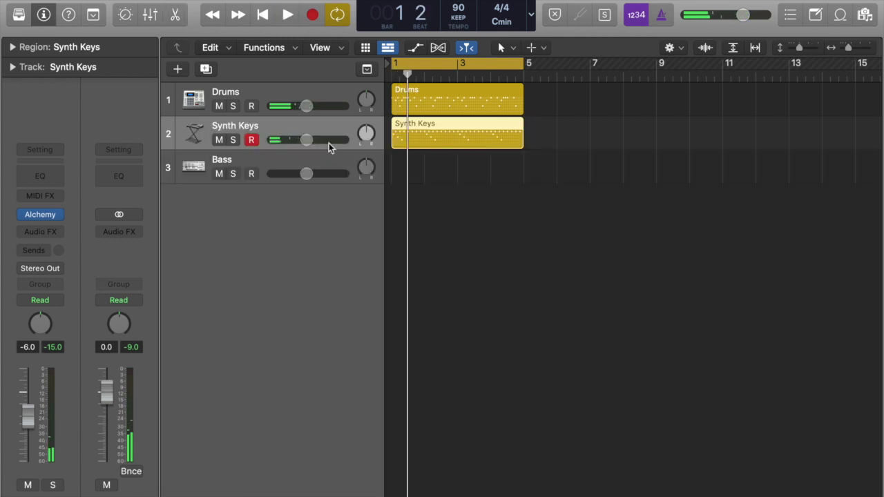
left_click(319, 154)
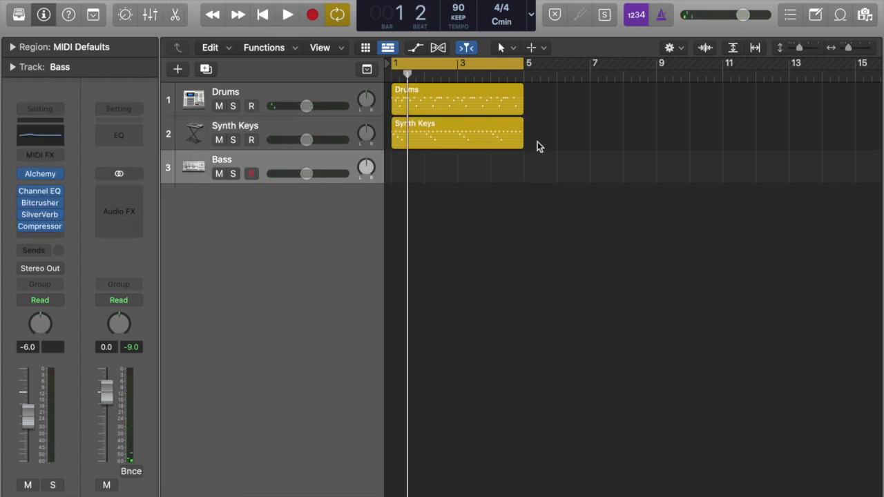
left_click(840, 20)
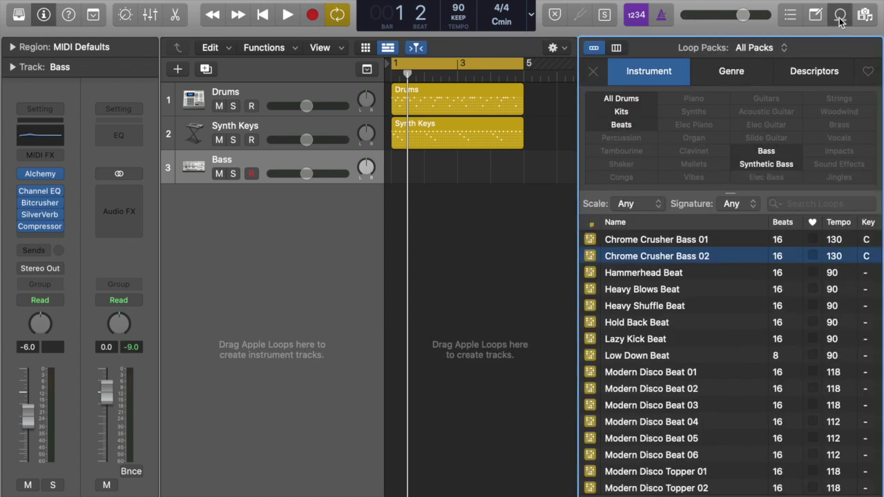
left_click(592, 222)
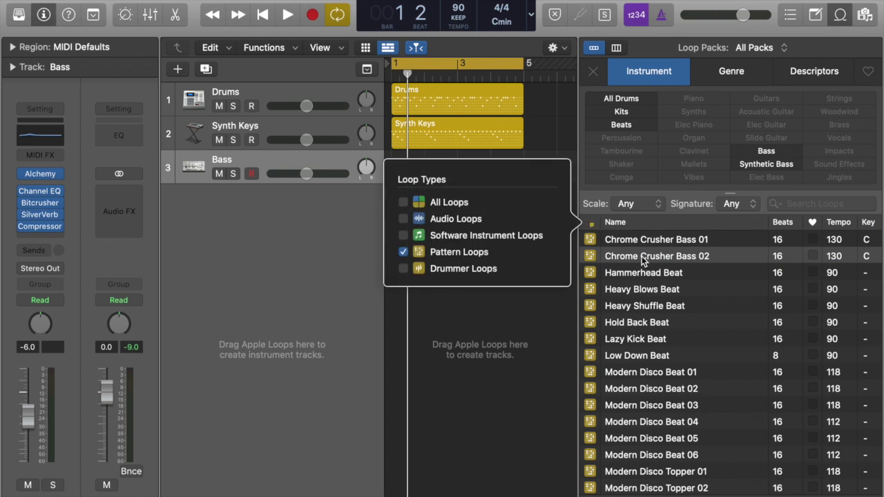
left_click_drag(642, 260, 394, 169)
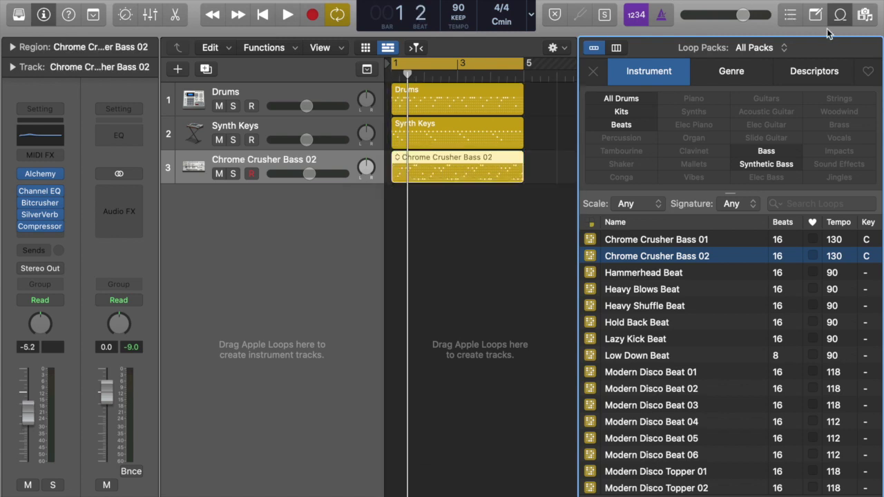
Close the loop library, play the project, and open the Chrome Crusher Bass 02 region in the Step Sequencer.
left_click(763, 338)
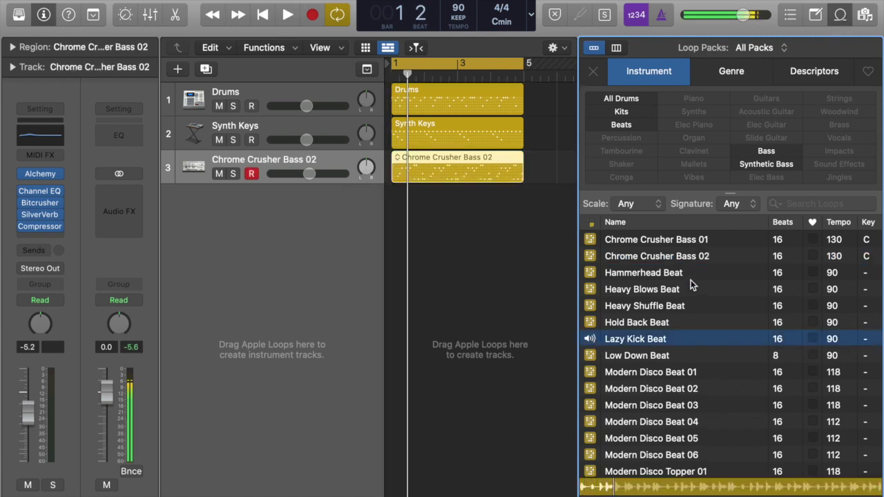
left_click(838, 17)
key("space")
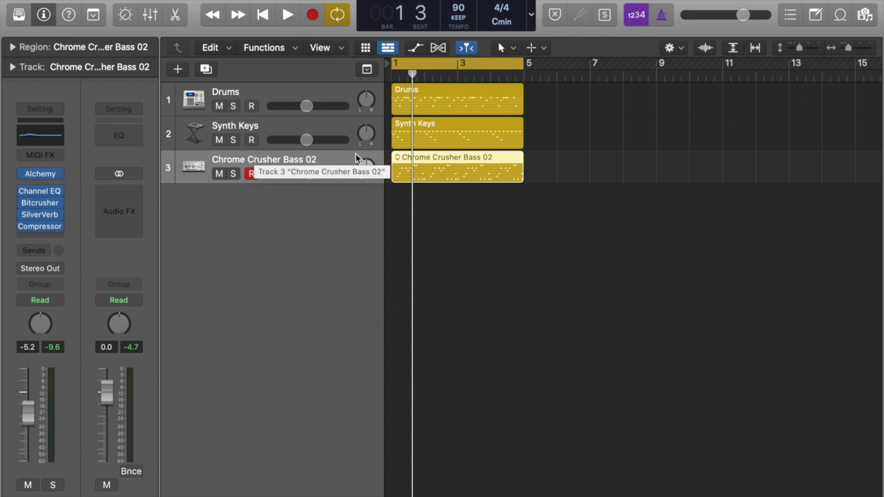
double_click(441, 162)
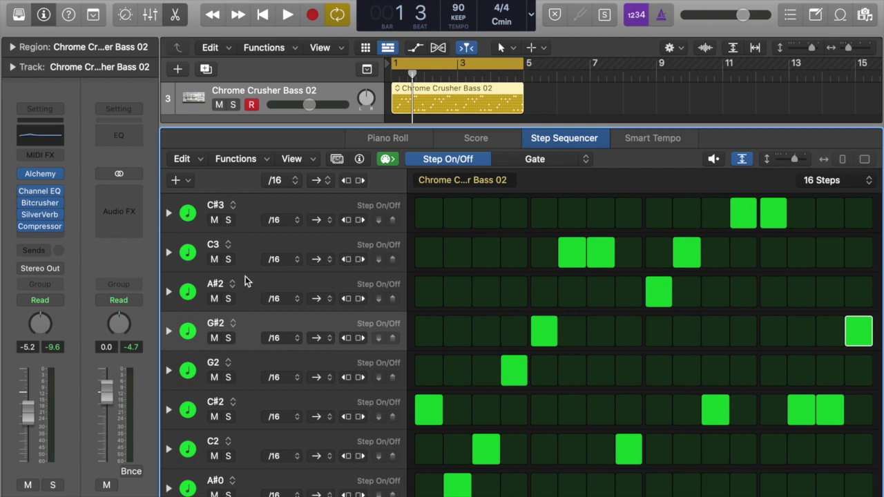
left_click(179, 181)
Add an Automation > 1 Alchemy > Perform > Cutoff row to the bass pattern.
mouse_move(233, 196)
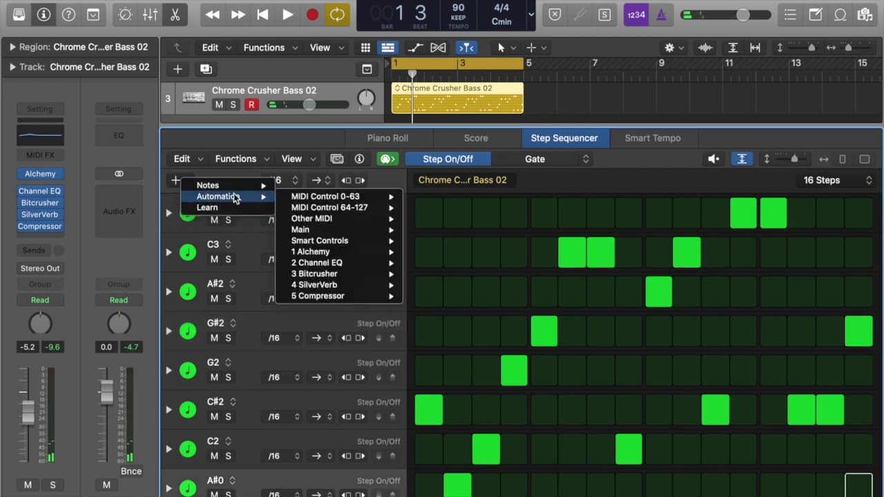
mouse_move(300, 209)
mouse_move(308, 254)
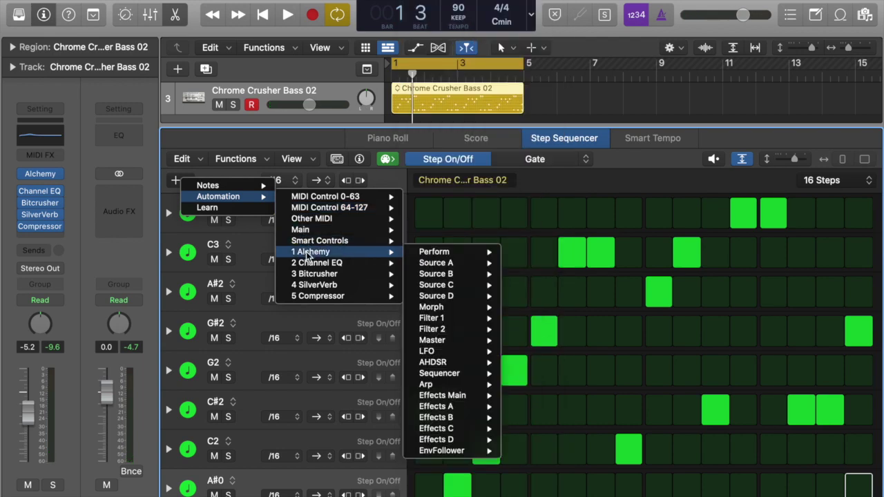
mouse_move(435, 254)
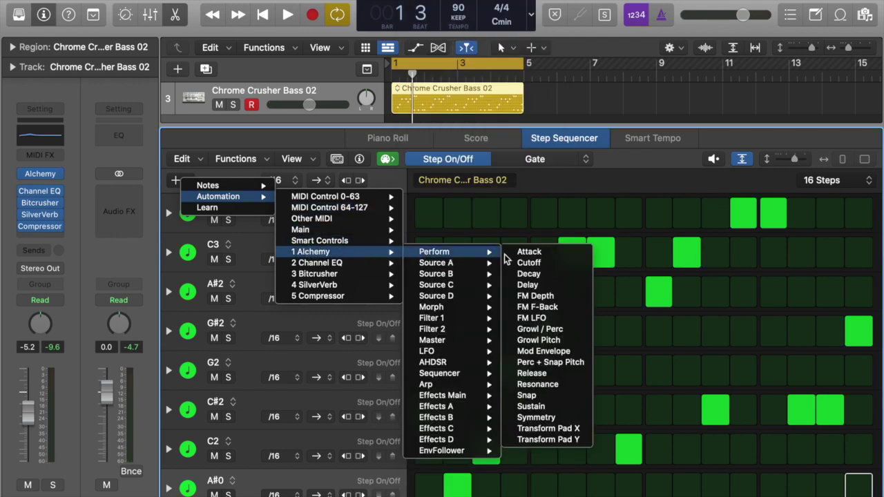
left_click(529, 267)
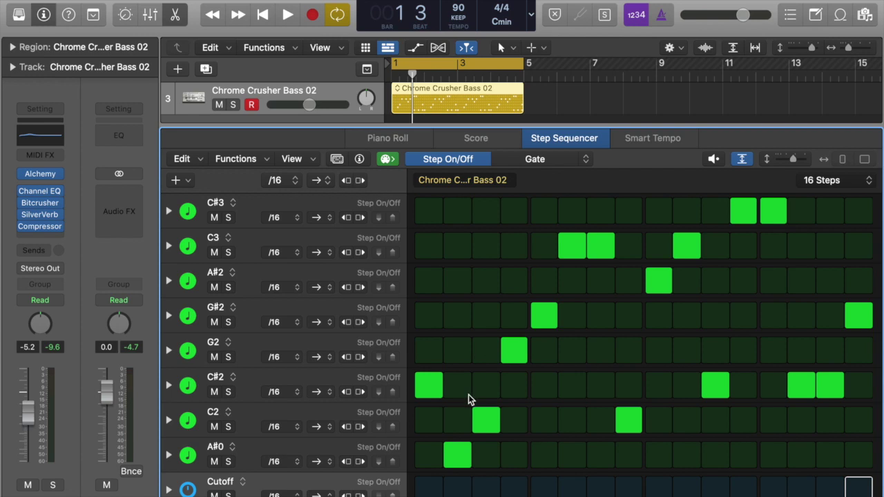
Turn on Cutoff automation at steps 1, 3, 4, 6, 7, 10 and 12–15.
left_click(426, 492)
left_click(486, 492)
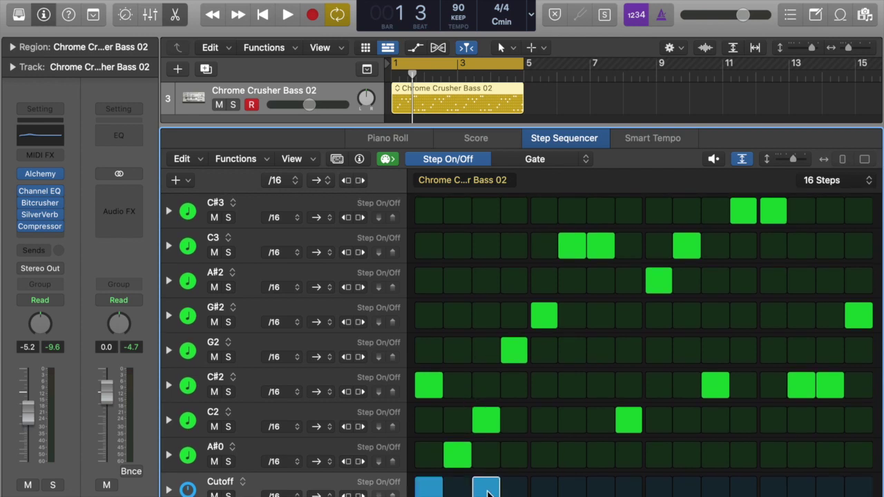
left_click(514, 492)
left_click(600, 491)
left_click(572, 491)
left_click(686, 492)
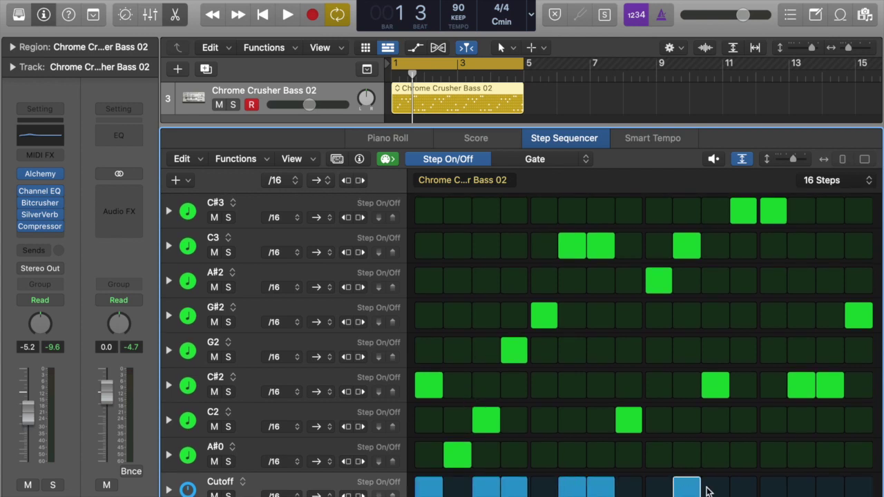
left_click(743, 491)
left_click(772, 491)
left_click(801, 492)
left_click(828, 492)
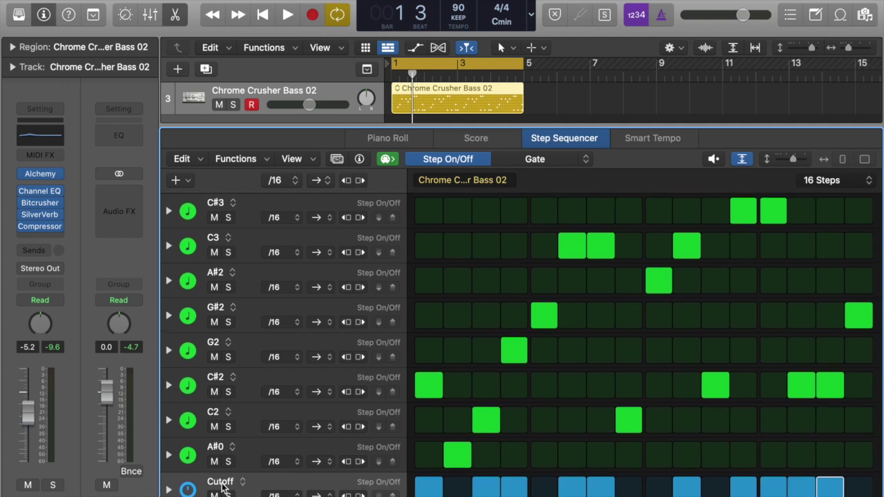
Reveal the Cutoff value lane, raise step 3's value, and drop step 1 to 3.6%.
left_click(168, 489)
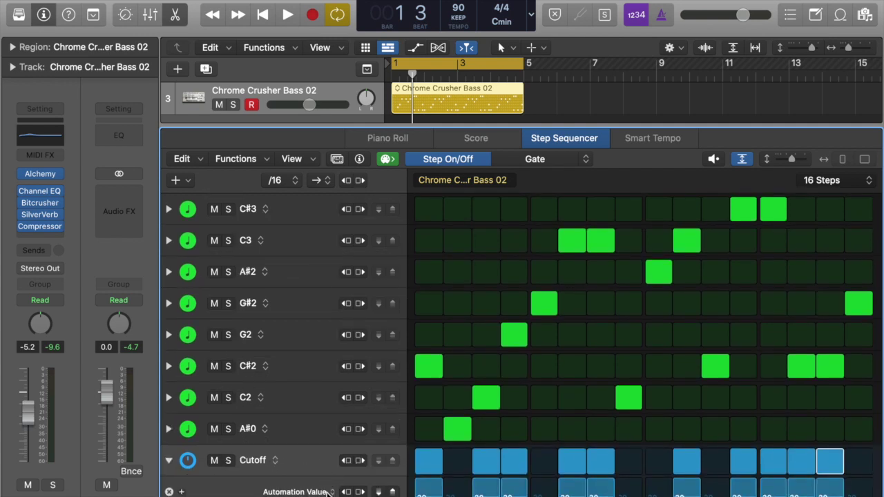
left_click_drag(429, 491, 429, 481)
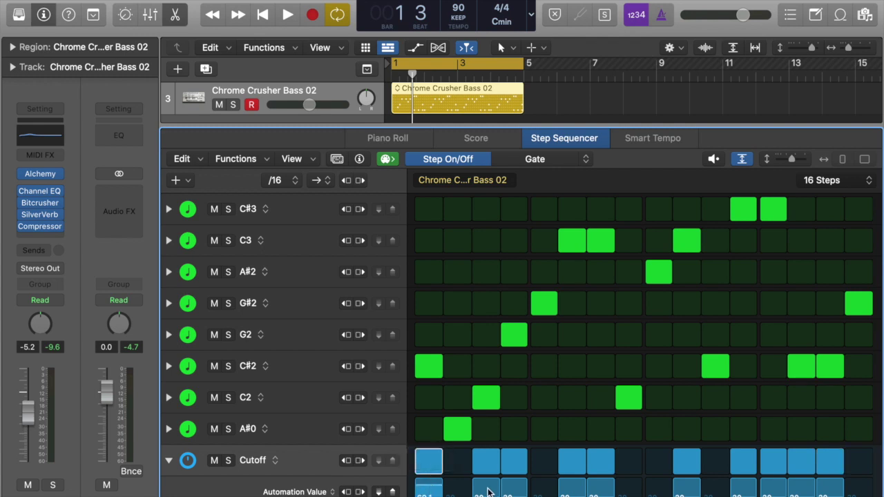
left_click_drag(488, 492, 488, 479)
left_click_drag(429, 483, 428, 496)
left_click_drag(486, 491, 513, 492)
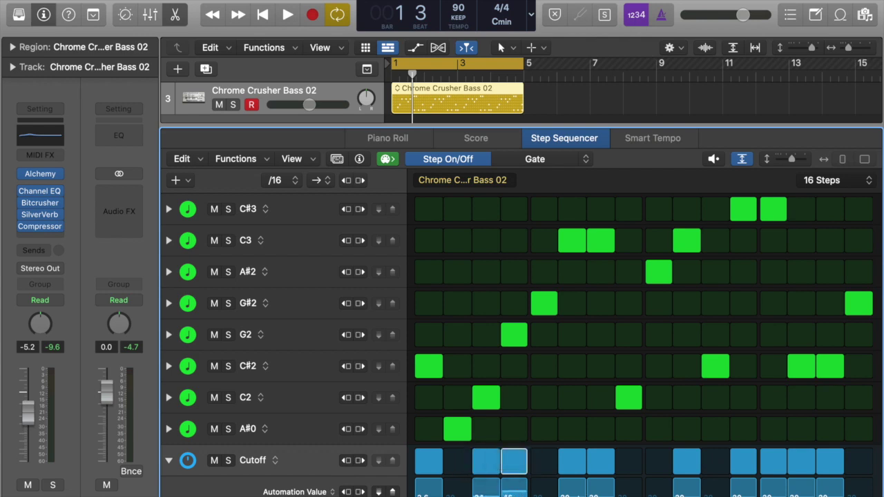
Set steps 6, 10 and 12 to about 75%, 58% and 53%, then audition the pattern.
left_click_drag(572, 495, 600, 478)
left_click_drag(686, 494, 686, 477)
right_click(750, 492)
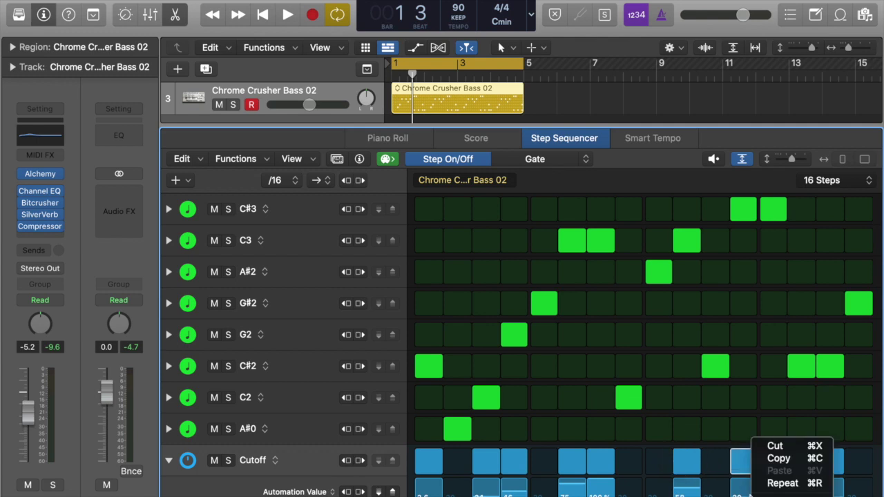
left_click(751, 492)
left_click_drag(742, 494, 801, 496)
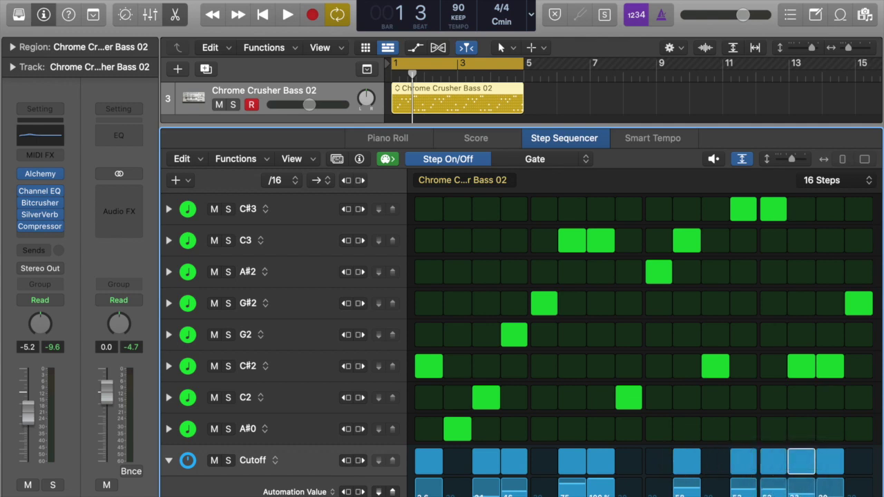
key("space")
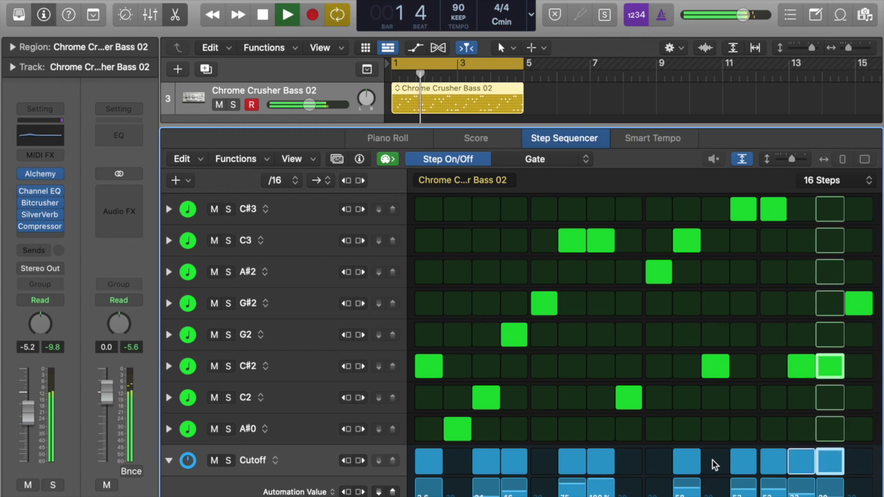
key("space")
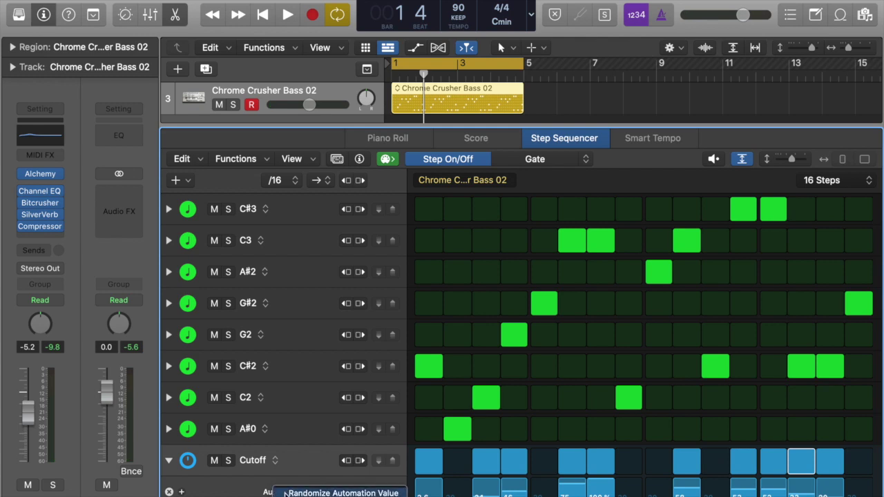
Randomize the Cutoff row's automation values across its active steps.
left_click(318, 493)
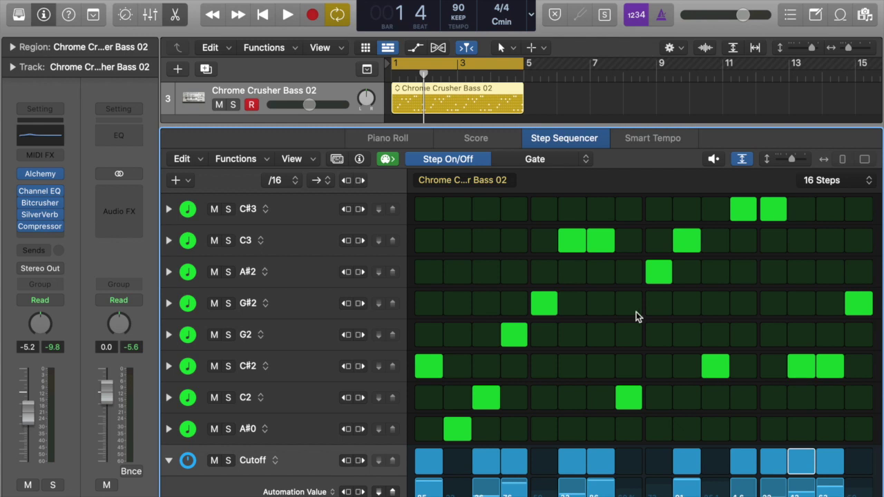
Show the Local Inspector and set the Cutoff row's Playback Mode to Random.
left_click(359, 159)
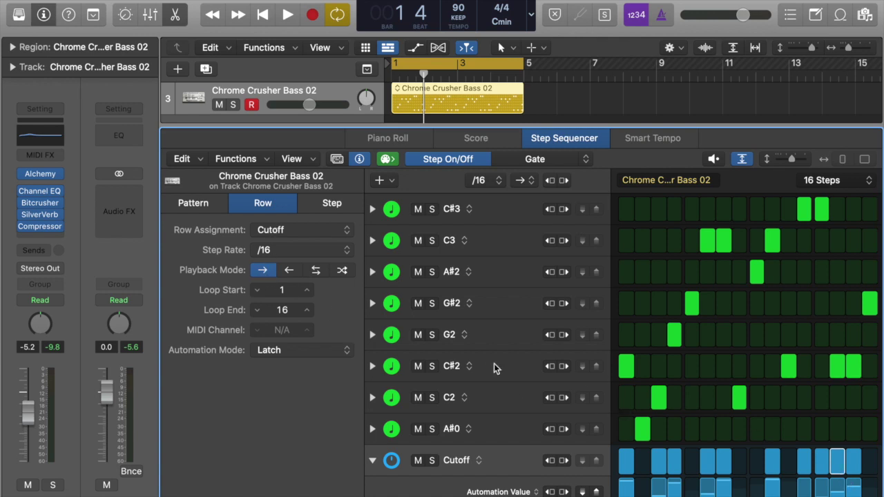
left_click(289, 269)
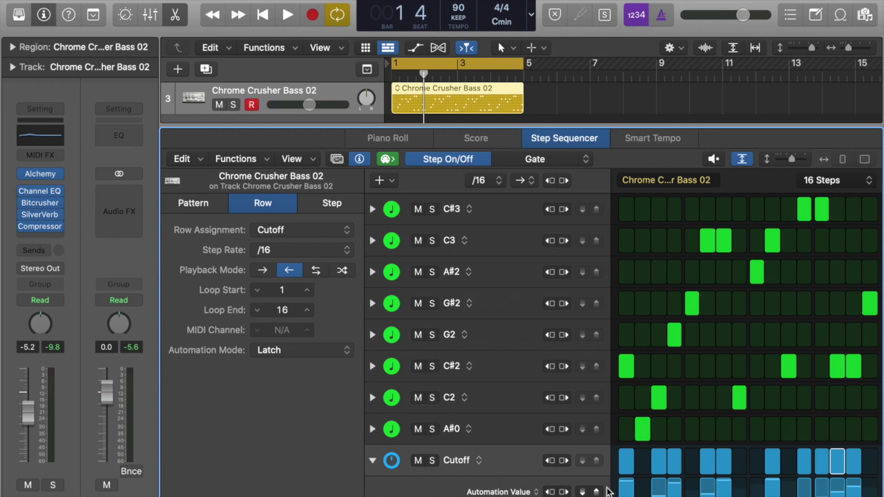
left_click(322, 270)
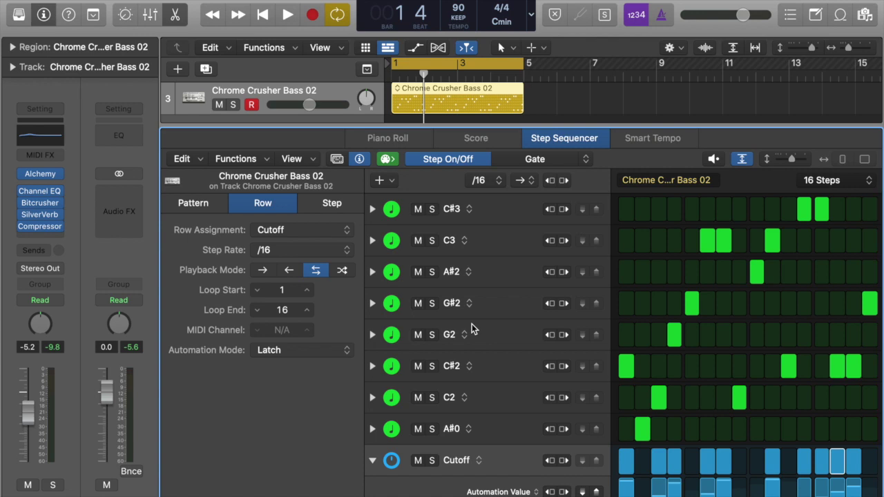
left_click(343, 272)
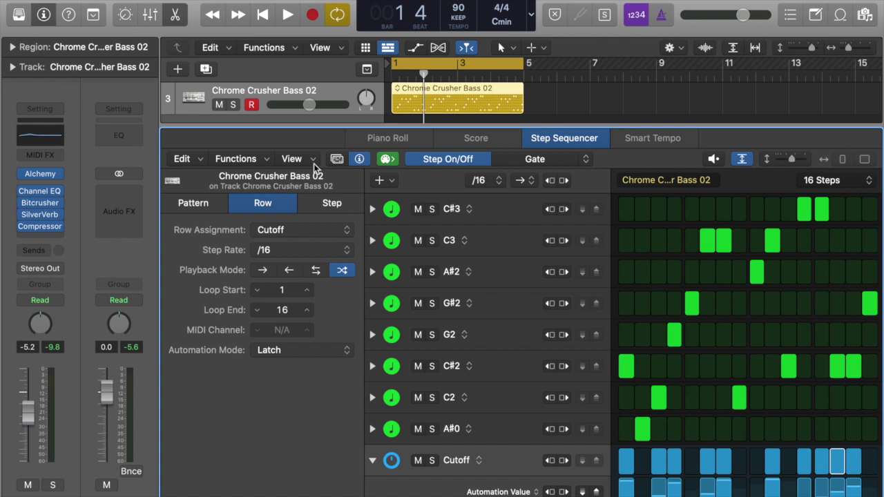
Browse the Pattern and Step settings, return to the Row settings, and close the Step Sequencer.
left_click(193, 207)
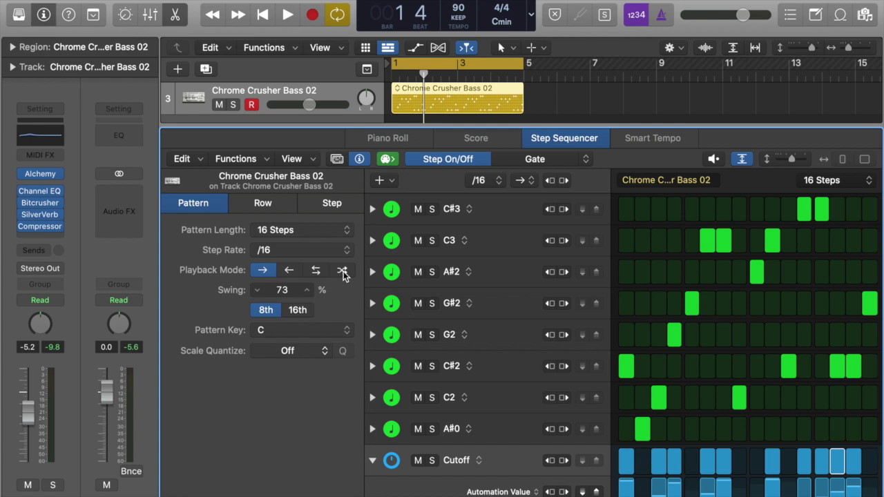
left_click(332, 205)
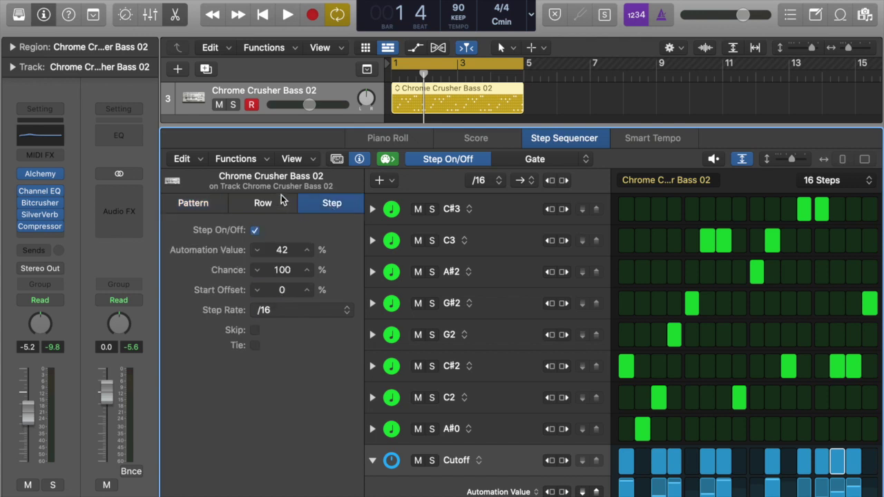
left_click(279, 196)
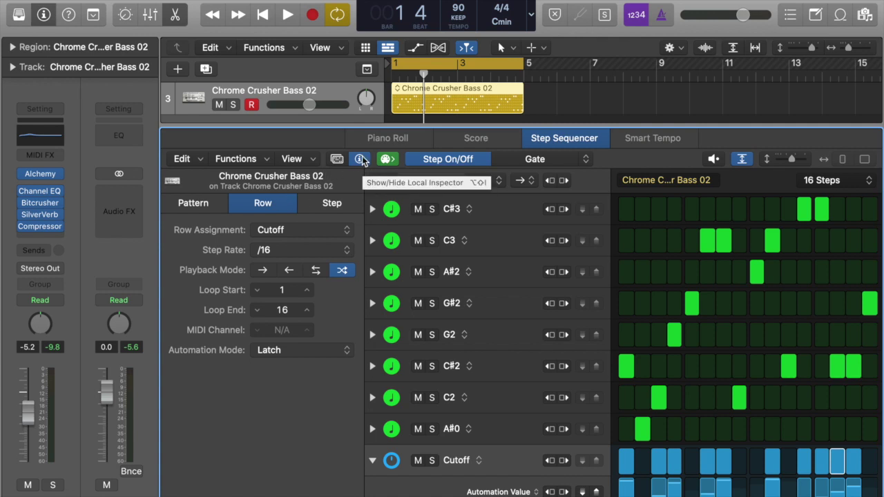
key("e")
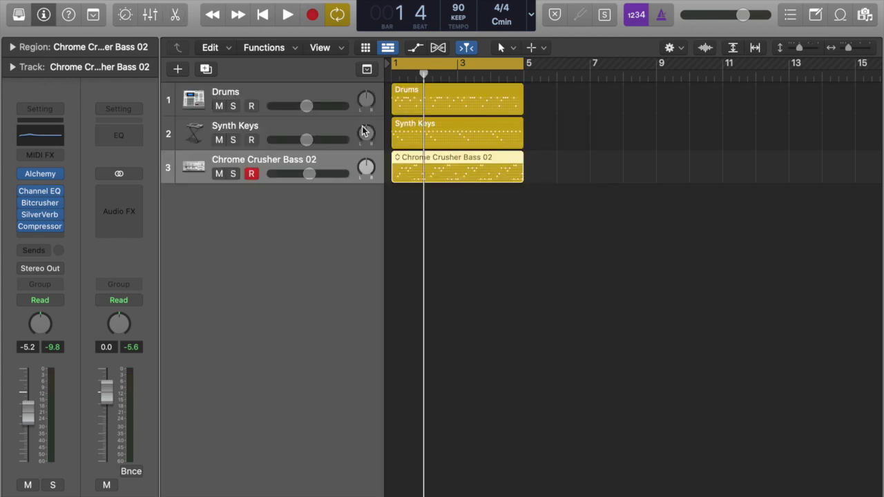